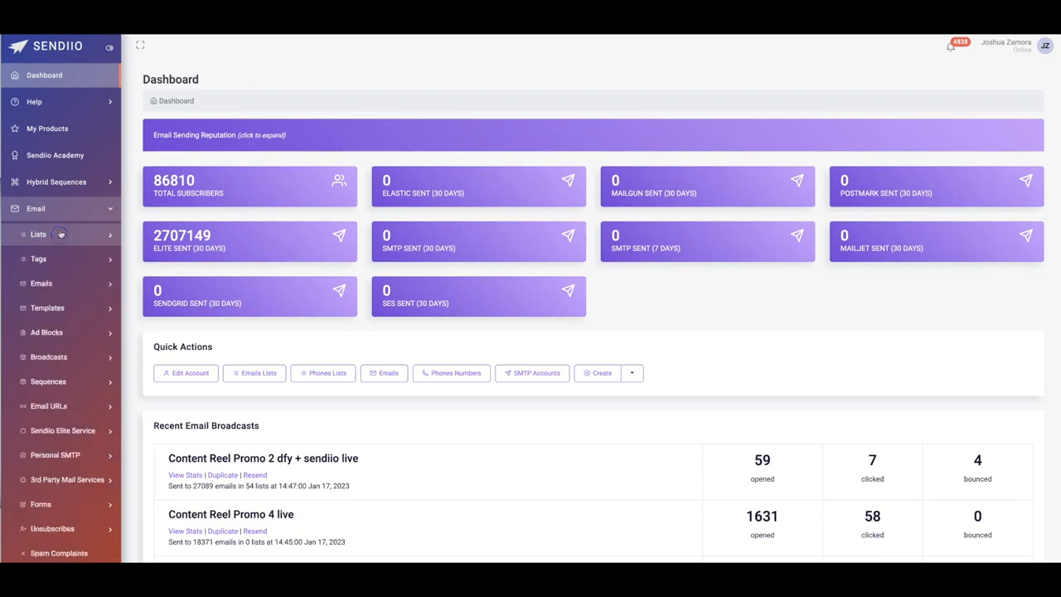
{"action": "left_click", "coordinate": [73, 214]}
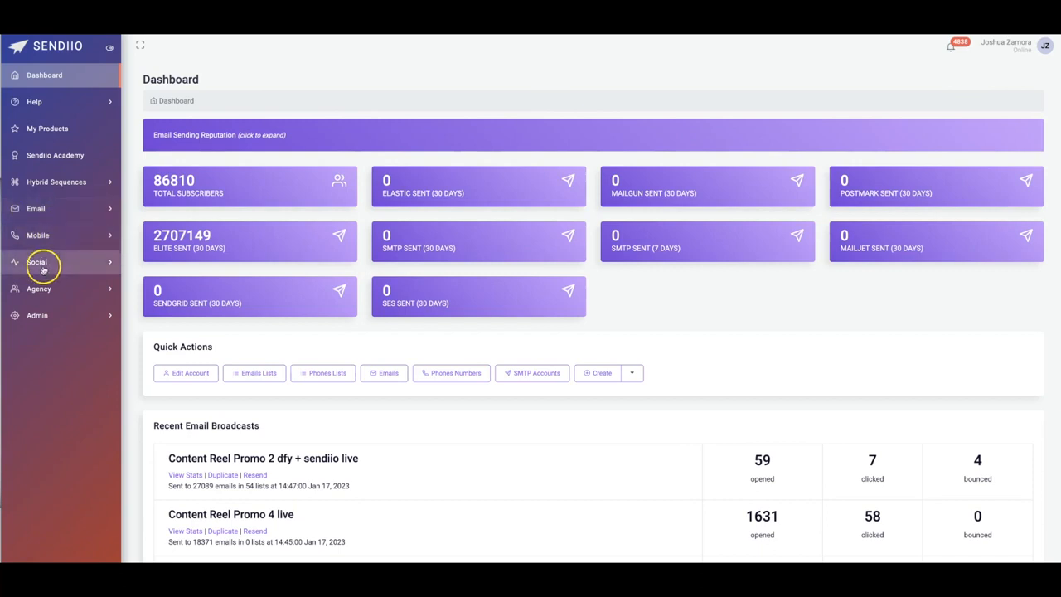
{"action": "left_click", "coordinate": [42, 210]}
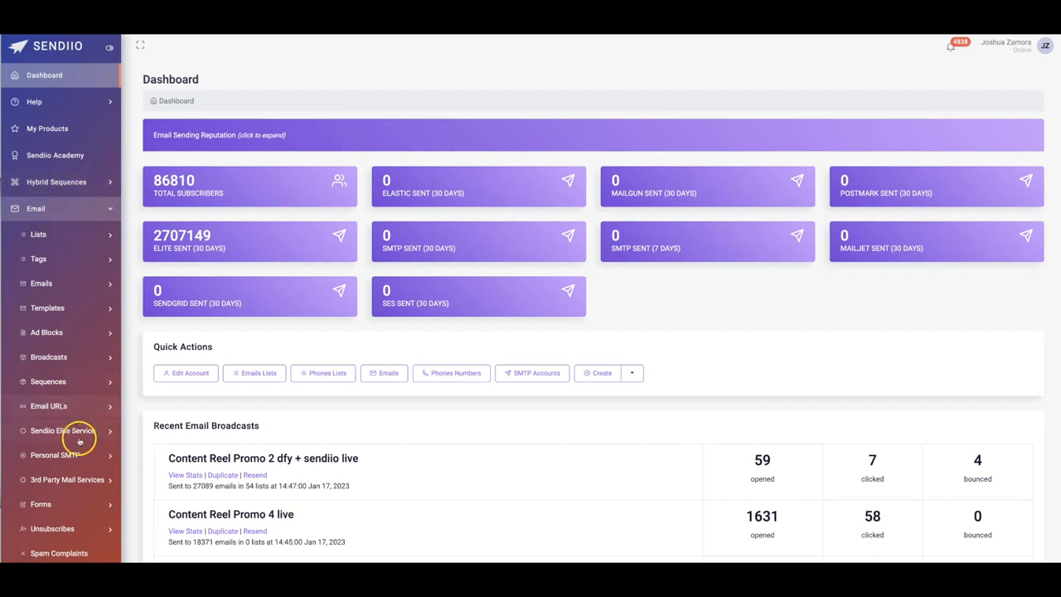
{"action": "left_click", "coordinate": [55, 207]}
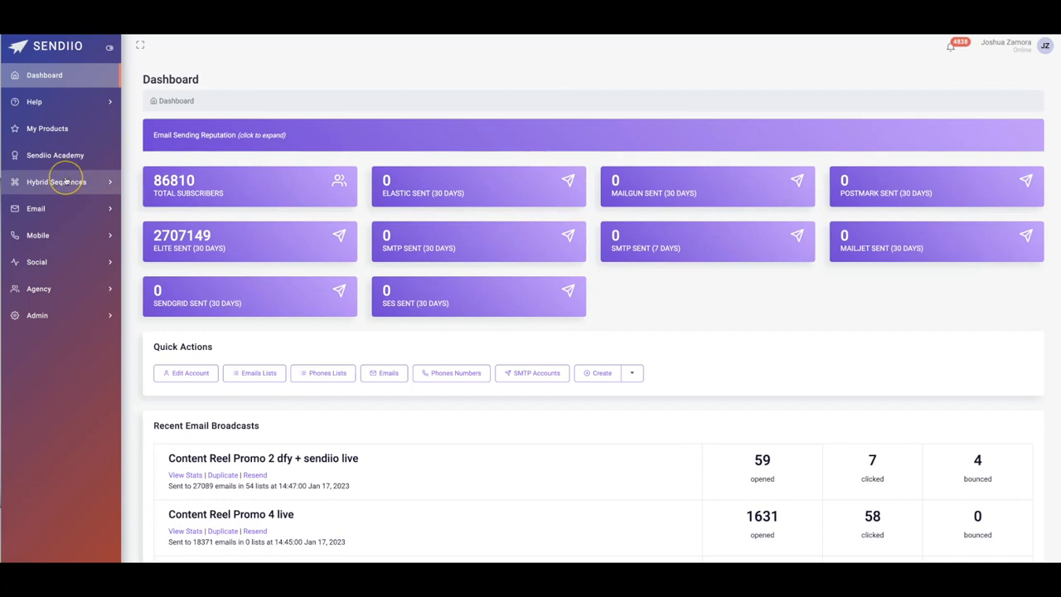
- Start a new email list and name it "Name Demo", leaving the optional description empty
{"action": "left_click", "coordinate": [33, 208]}
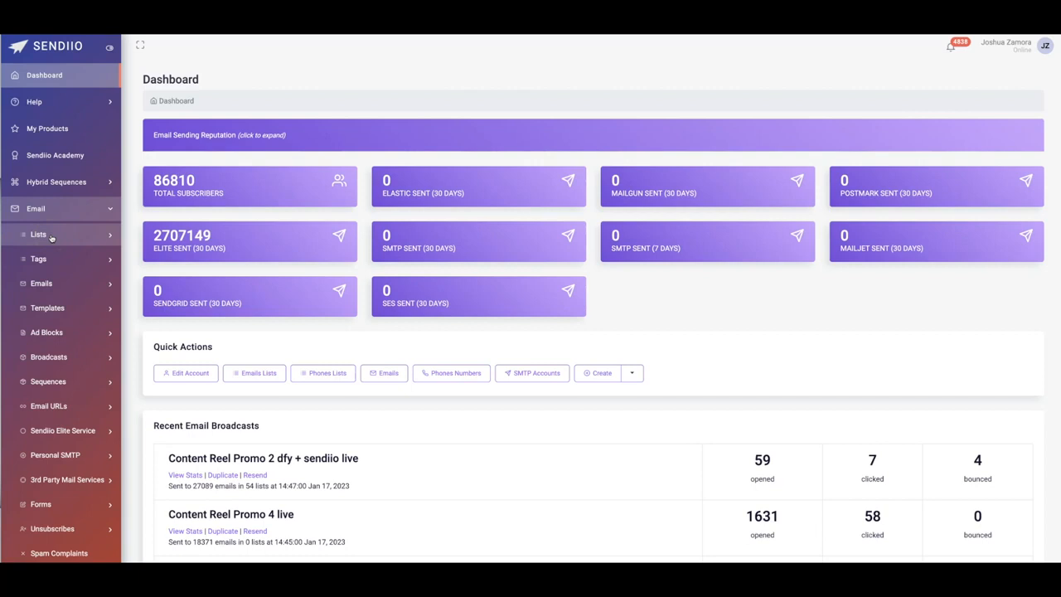
{"action": "left_click", "coordinate": [50, 236]}
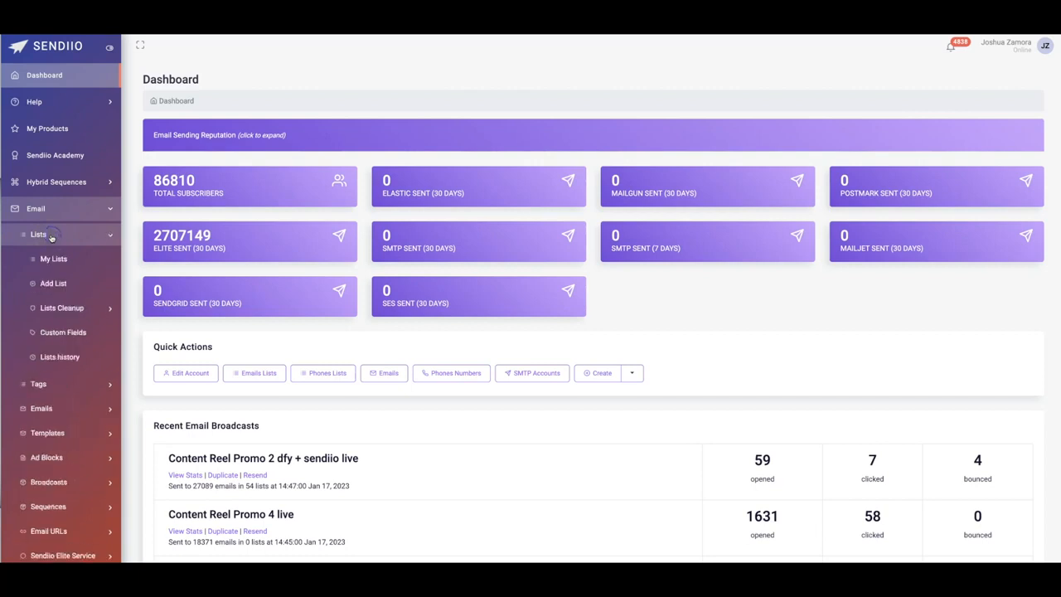
{"action": "left_click", "coordinate": [59, 286]}
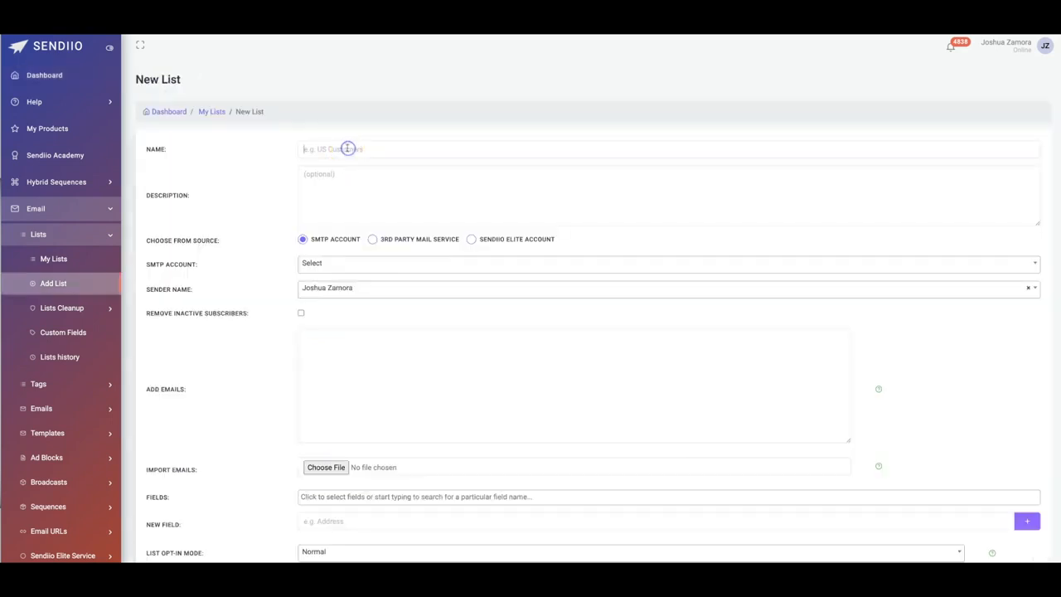
{"action": "left_click", "coordinate": [336, 149]}
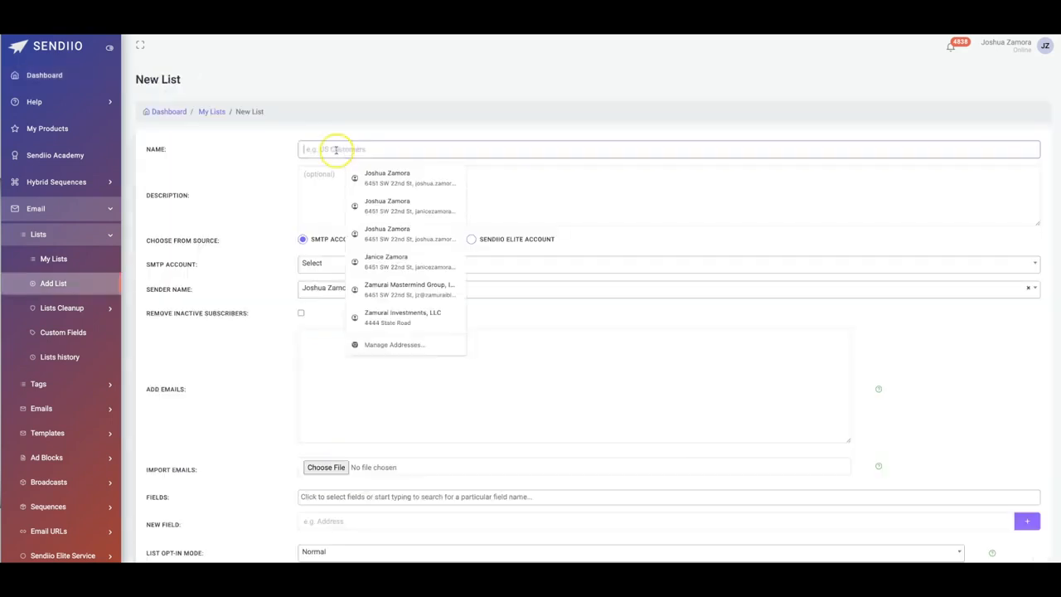
{"action": "type", "text": "Na"}
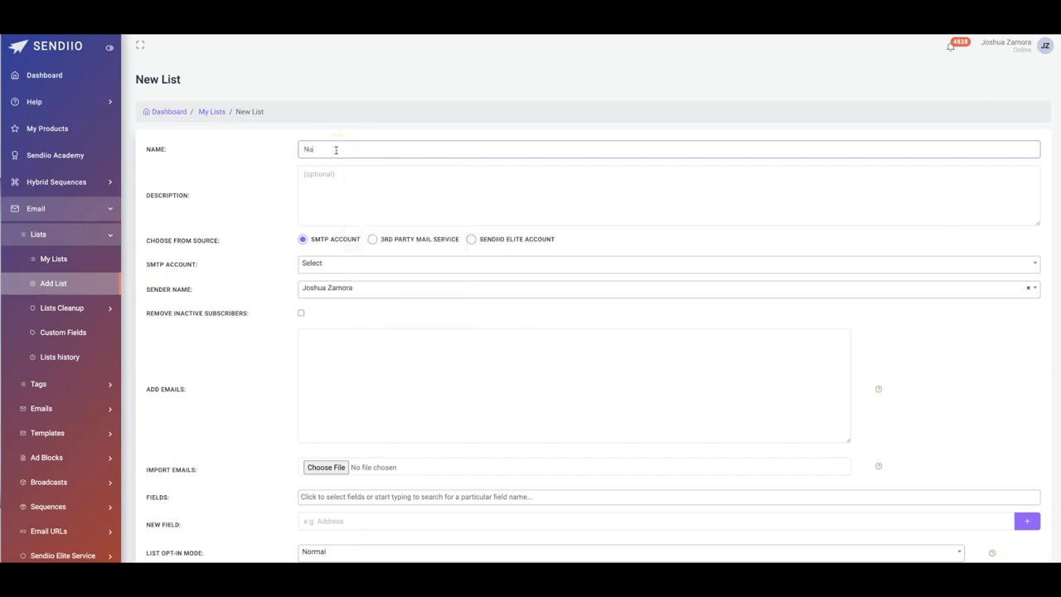
{"action": "type", "text": "me Demo"}
{"action": "left_click", "coordinate": [308, 181]}
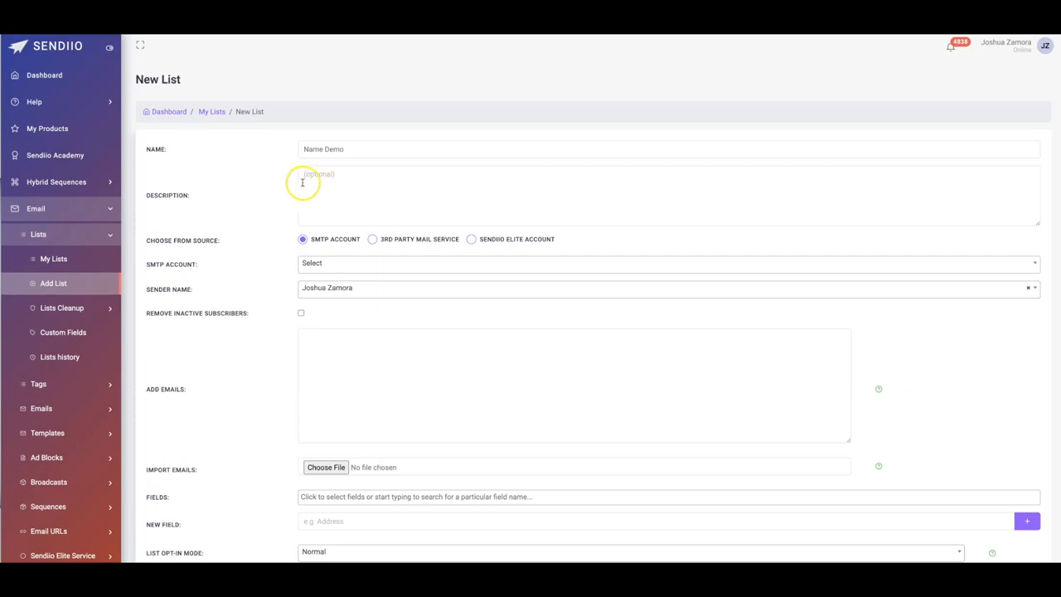
{"action": "scroll", "coordinate": [282, 182], "scroll_direction": "down", "scroll_amount": 1}
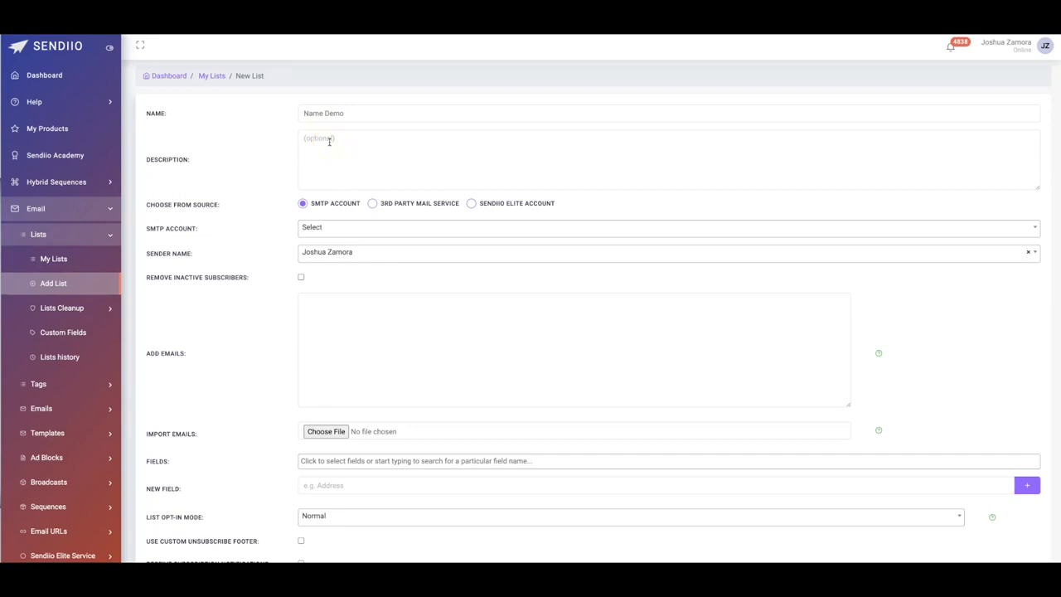
{"action": "left_click", "coordinate": [332, 144]}
- Choose Sendiio Elite Account as the list's source and select the account holder's Elite account
{"action": "left_click", "coordinate": [471, 204]}
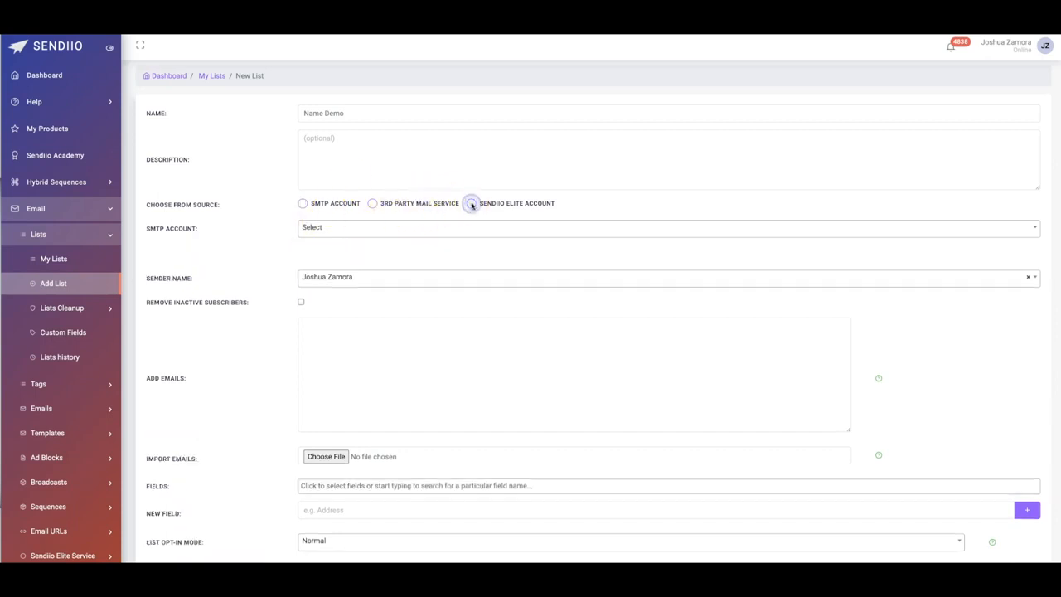
{"action": "left_click", "coordinate": [343, 227]}
{"action": "left_click", "coordinate": [343, 315]}
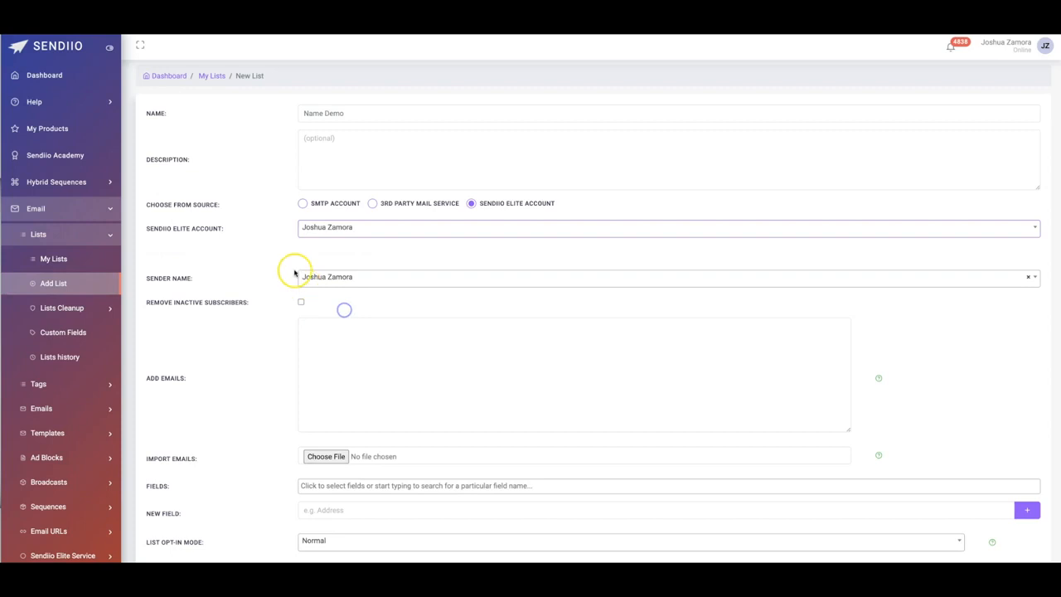
- Enable removal of inactive subscribers and consider subscribers inactive after 3 months
{"action": "scroll", "coordinate": [325, 231], "scroll_direction": "down", "scroll_amount": 1}
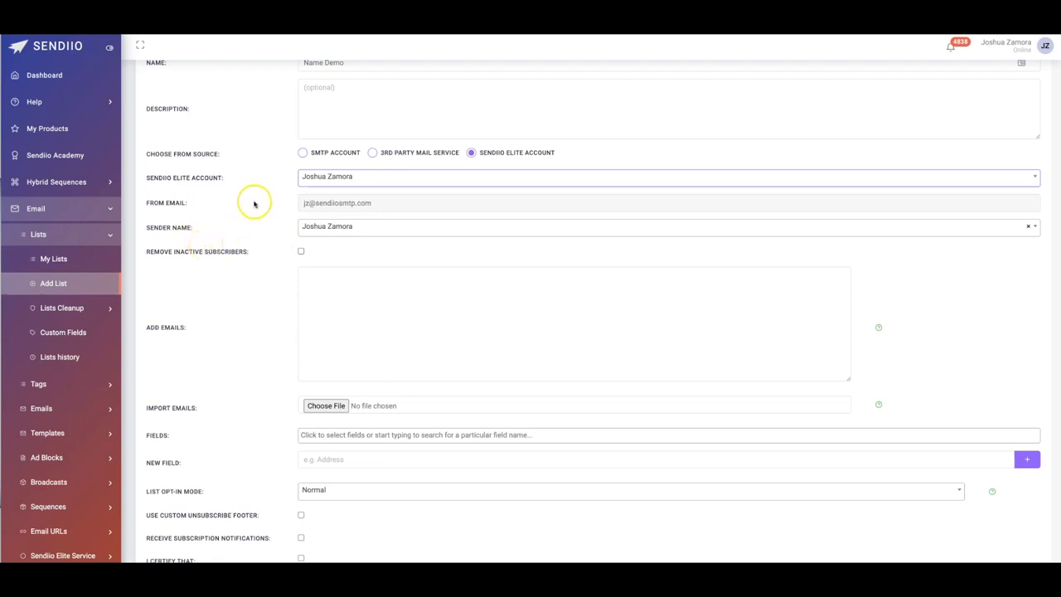
{"action": "scroll", "coordinate": [253, 203], "scroll_direction": "down", "scroll_amount": 1}
{"action": "left_click", "coordinate": [380, 250]}
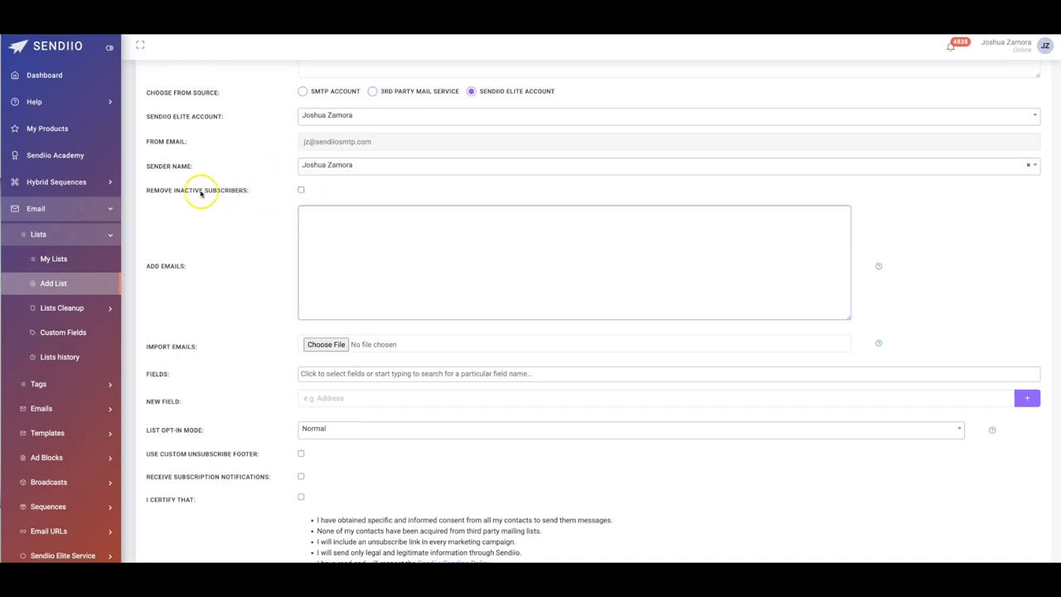
{"action": "left_click", "coordinate": [301, 190]}
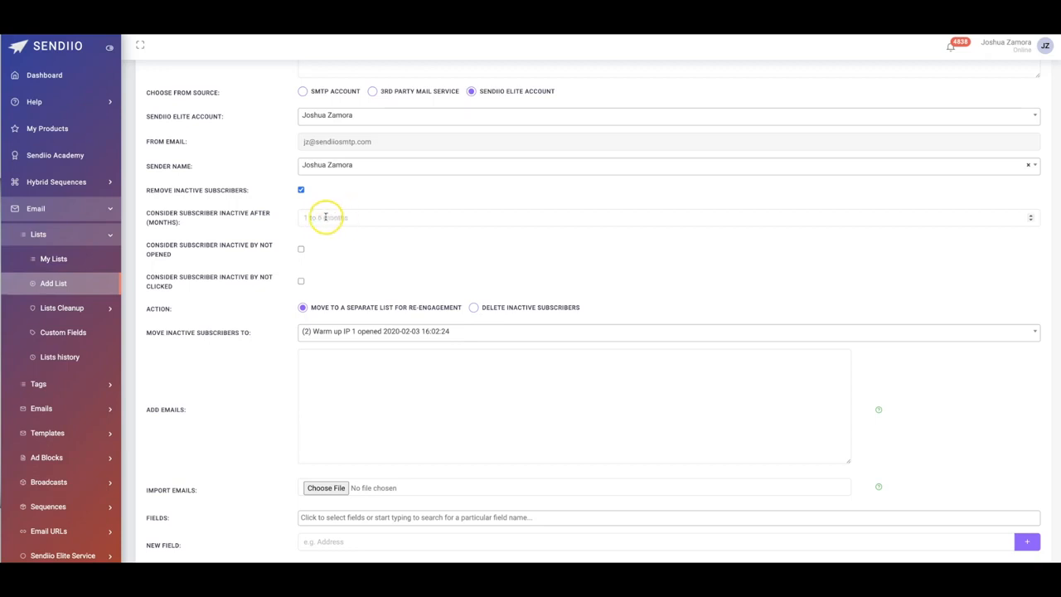
{"action": "left_click", "coordinate": [325, 216]}
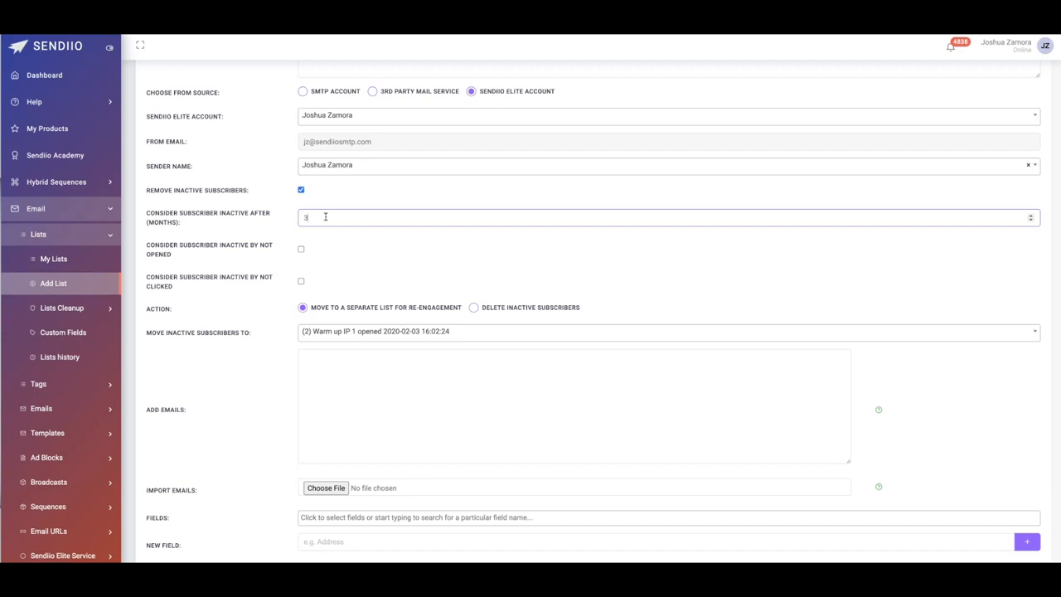
{"action": "left_click", "coordinate": [335, 218]}
- Try the not-opened criterion with a count of 30 and the not-clicked criterion, then clear both
{"action": "left_click", "coordinate": [301, 249]}
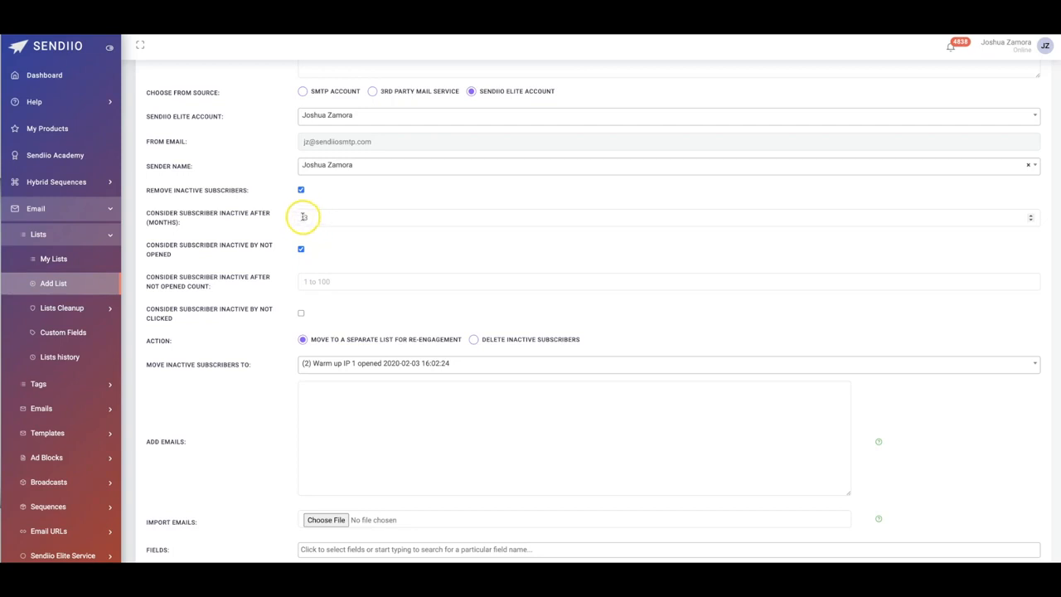
{"action": "left_click", "coordinate": [328, 280]}
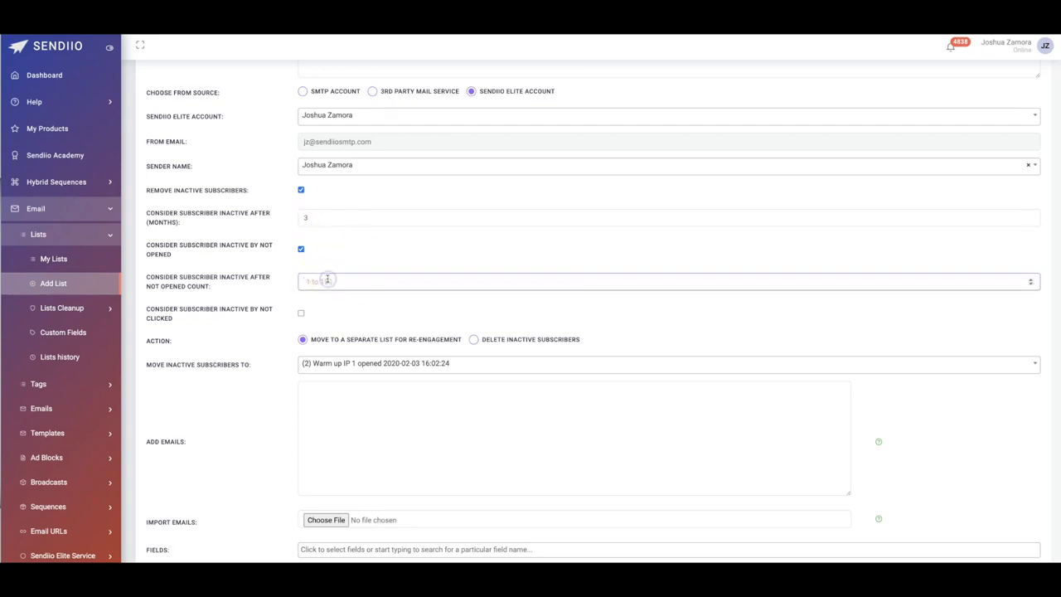
{"action": "double_click", "coordinate": [307, 282]}
{"action": "left_click", "coordinate": [325, 264]}
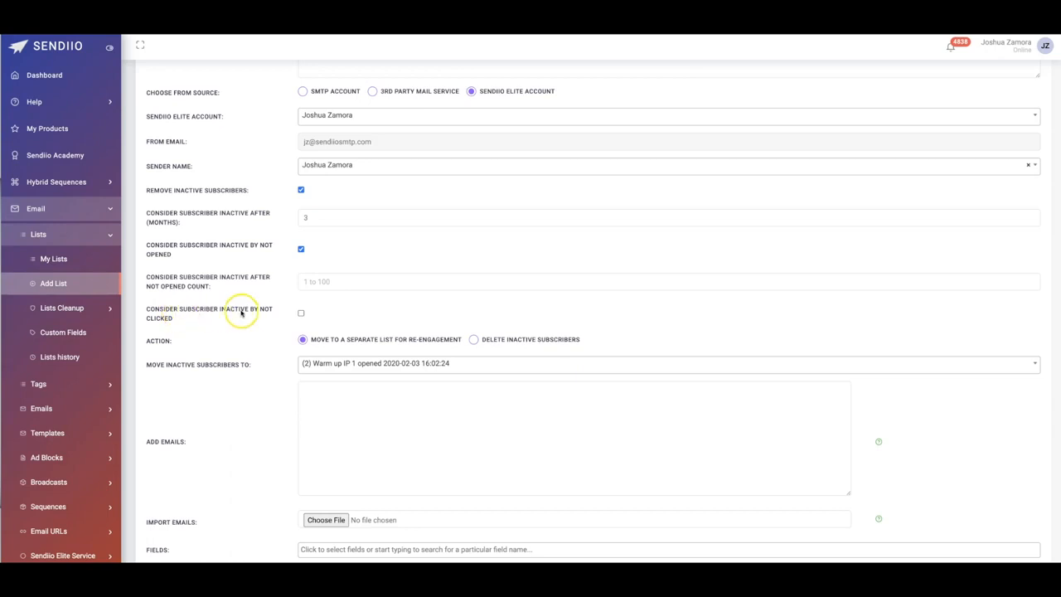
{"action": "left_click", "coordinate": [301, 313]}
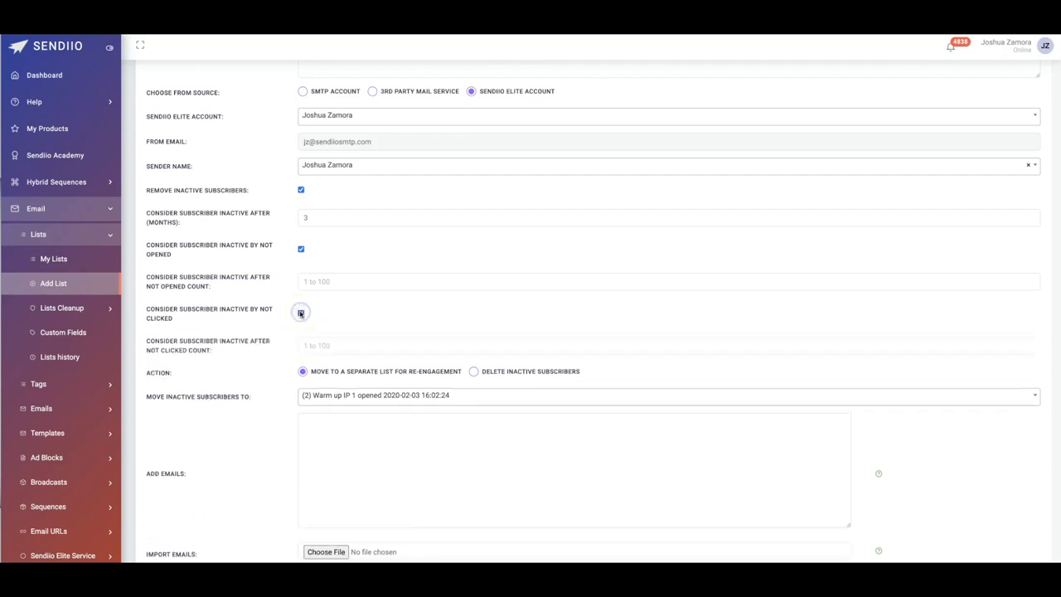
{"action": "left_click", "coordinate": [301, 249]}
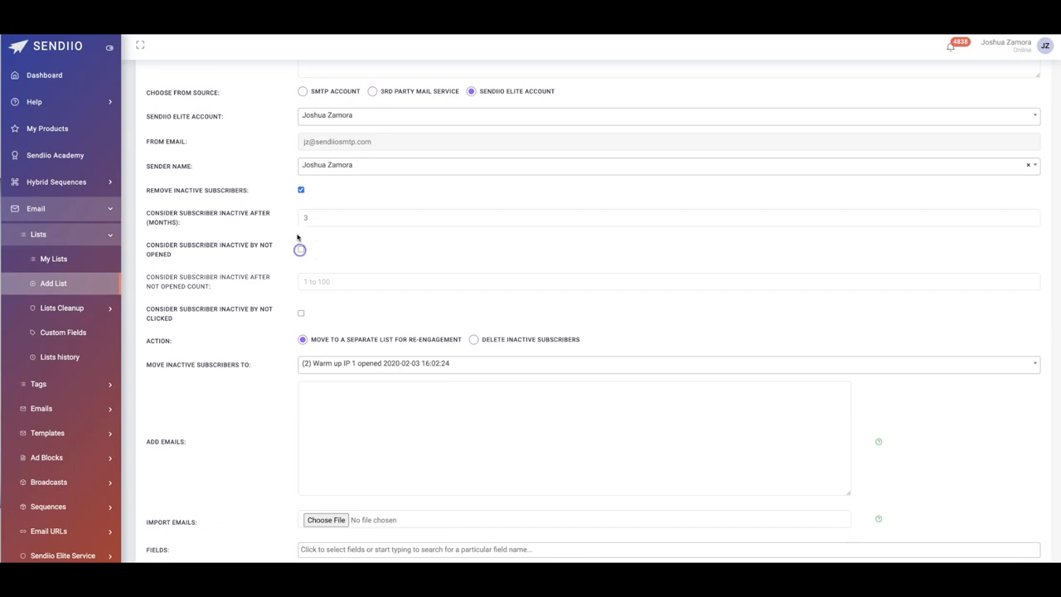
- Review the action options for inactive subscribers and turn off their removal
{"action": "scroll", "coordinate": [253, 251], "scroll_direction": "down", "scroll_amount": 1}
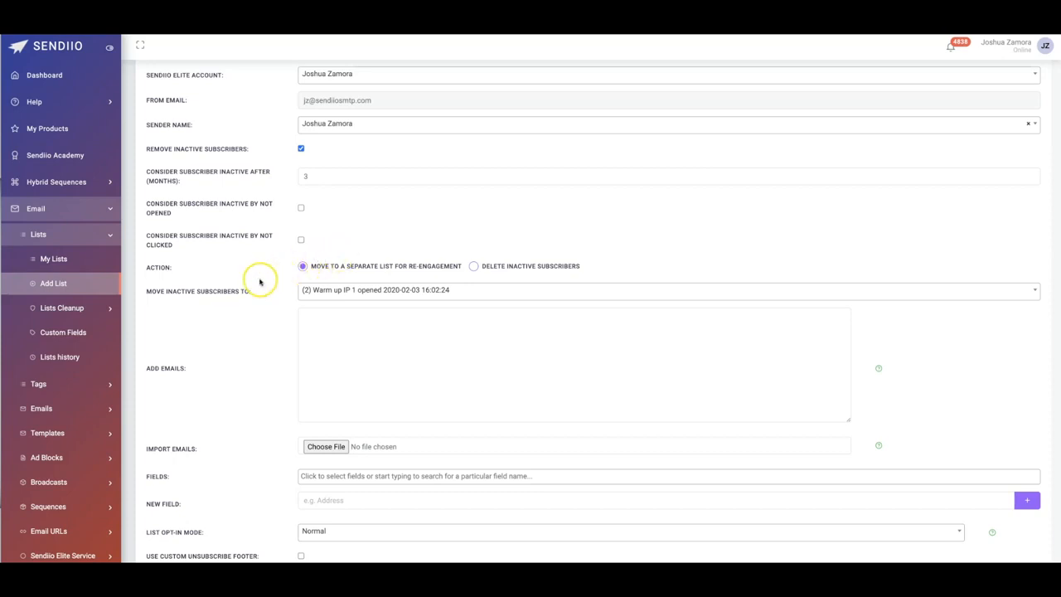
{"action": "scroll", "coordinate": [261, 280], "scroll_direction": "down", "scroll_amount": 2}
{"action": "scroll", "coordinate": [259, 283], "scroll_direction": "down", "scroll_amount": 1}
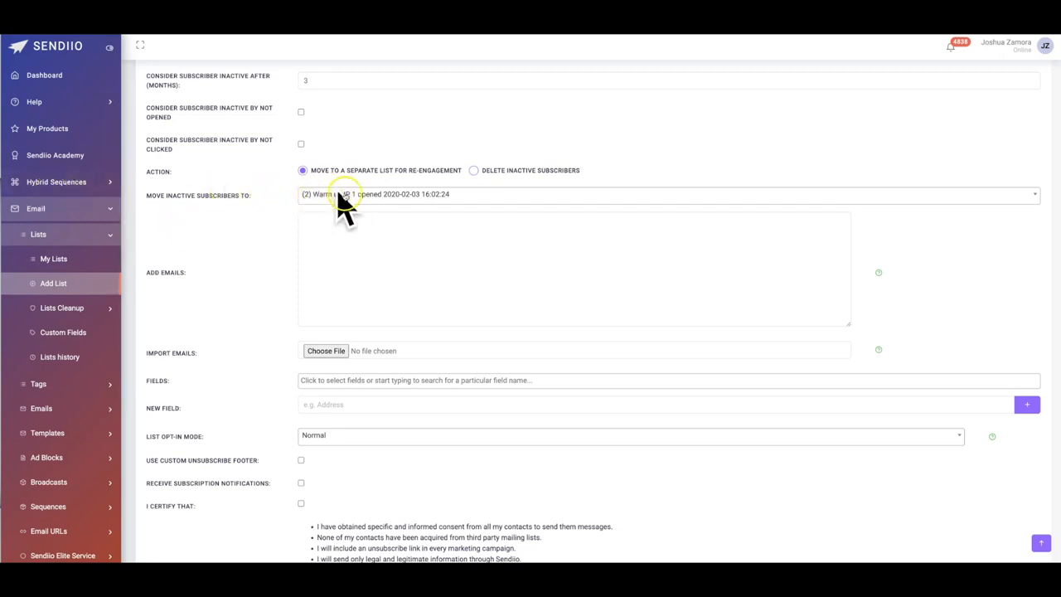
{"action": "scroll", "coordinate": [256, 228], "scroll_direction": "down", "scroll_amount": 2}
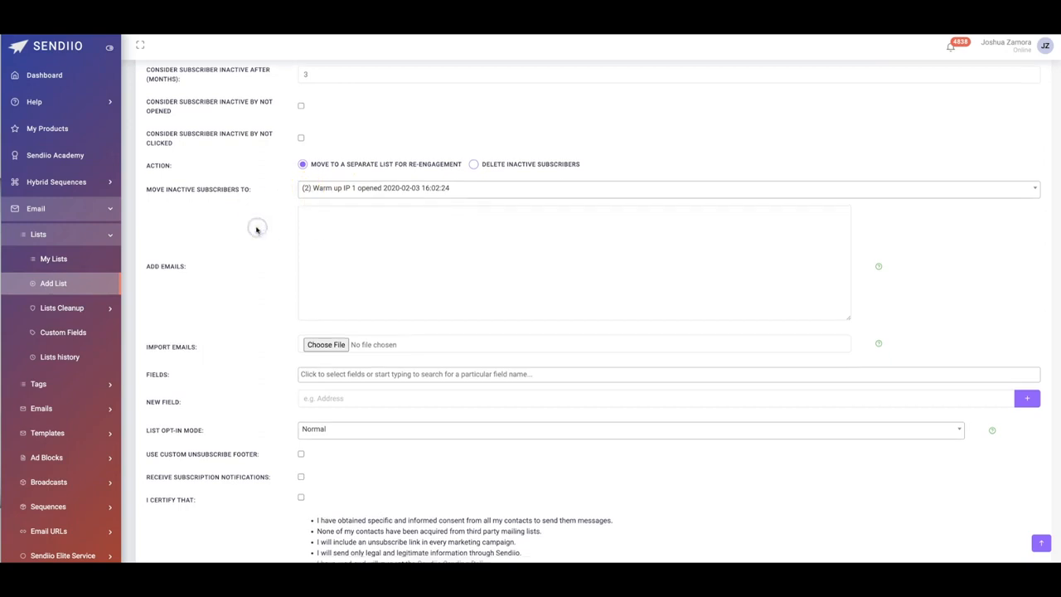
{"action": "scroll", "coordinate": [282, 232], "scroll_direction": "up", "scroll_amount": 5}
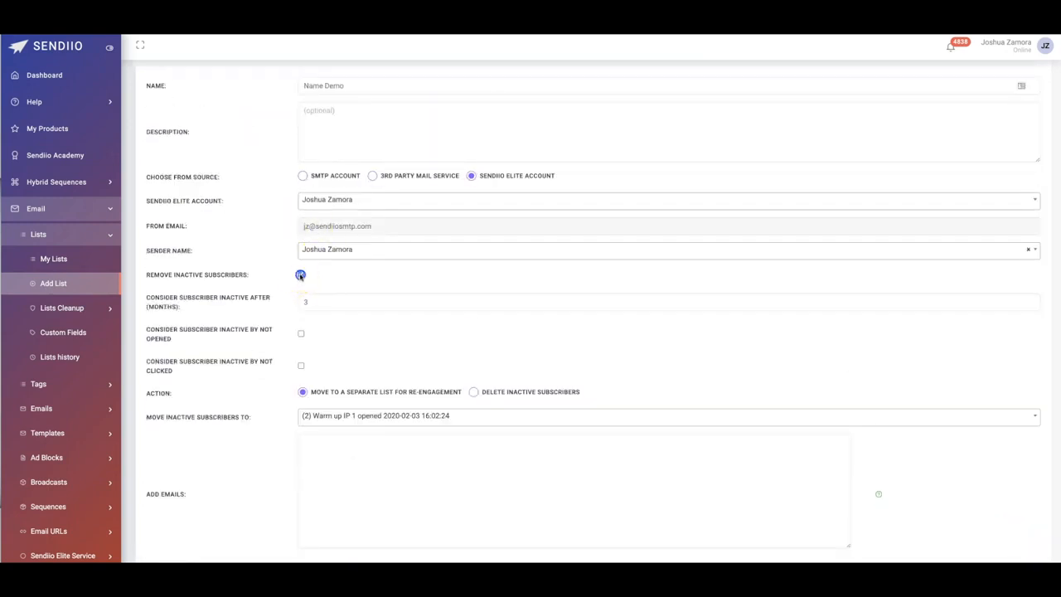
{"action": "left_click", "coordinate": [301, 275]}
- Set the list opt-in mode to Double
{"action": "scroll", "coordinate": [279, 293], "scroll_direction": "down", "scroll_amount": 3}
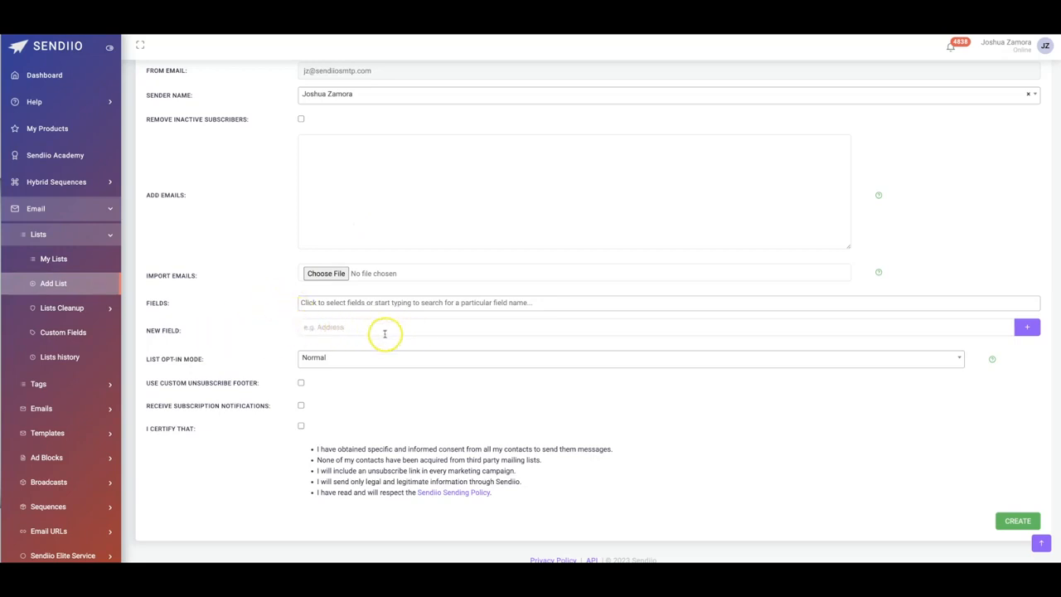
{"action": "left_click", "coordinate": [321, 359]}
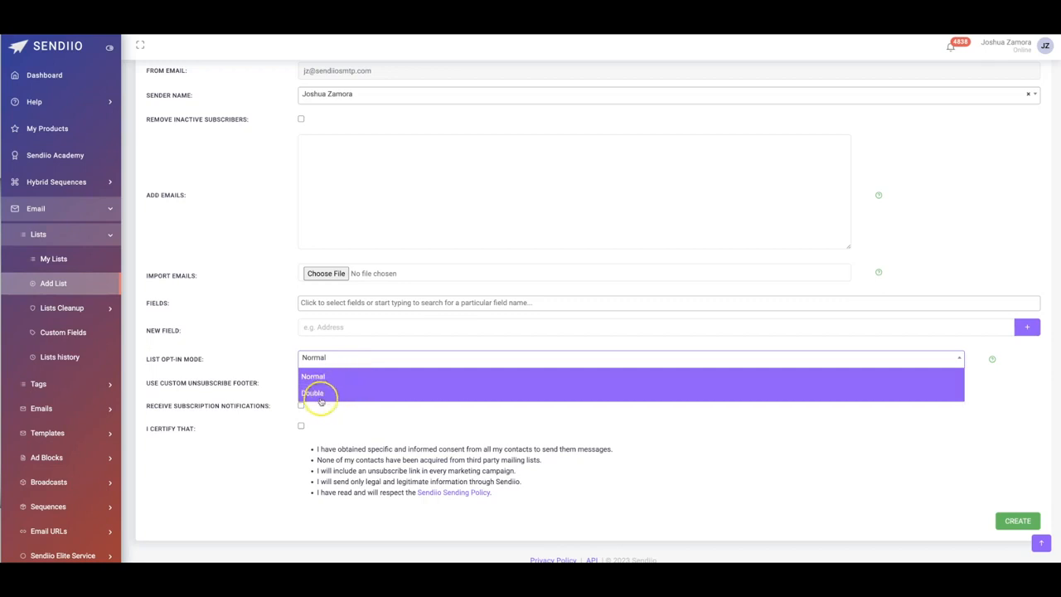
{"action": "left_click", "coordinate": [270, 357]}
{"action": "left_click", "coordinate": [315, 357]}
{"action": "left_click", "coordinate": [329, 389]}
{"action": "scroll", "coordinate": [252, 339], "scroll_direction": "down", "scroll_amount": 1}
{"action": "scroll", "coordinate": [252, 339], "scroll_direction": "down", "scroll_amount": 1}
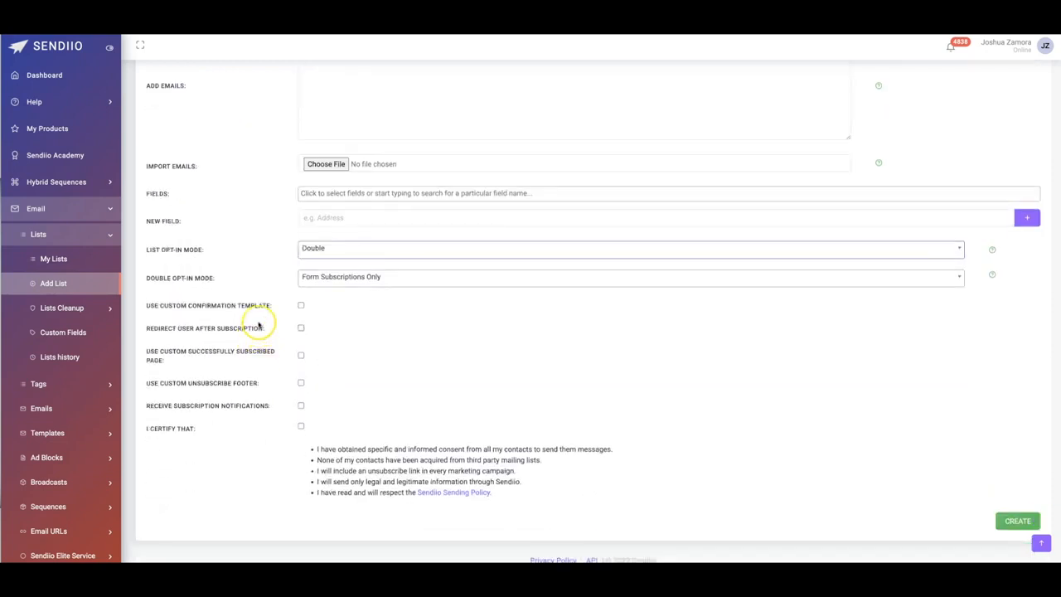
- Set the double opt-in mode to Form Subscriptions and Manual Import and enable the custom confirmation template
{"action": "left_click", "coordinate": [346, 277]}
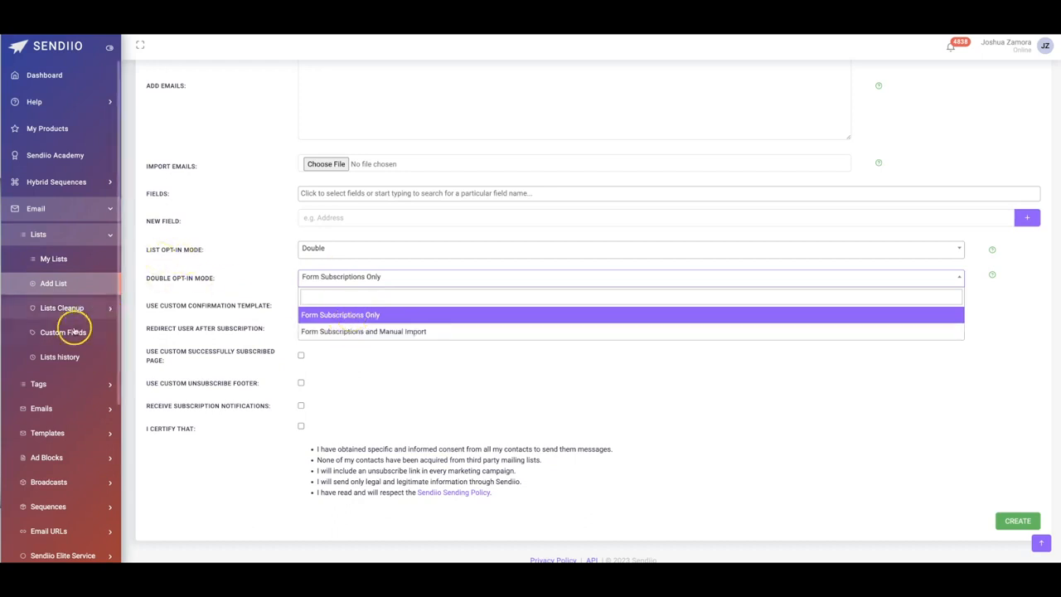
{"action": "left_click", "coordinate": [370, 332]}
{"action": "left_click", "coordinate": [377, 332]}
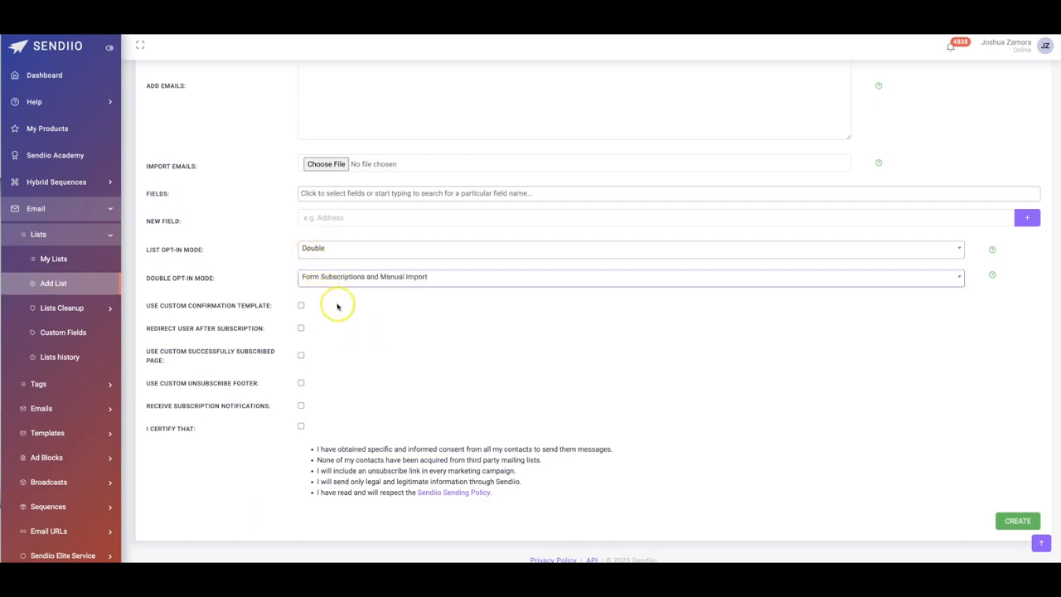
{"action": "left_click", "coordinate": [301, 305]}
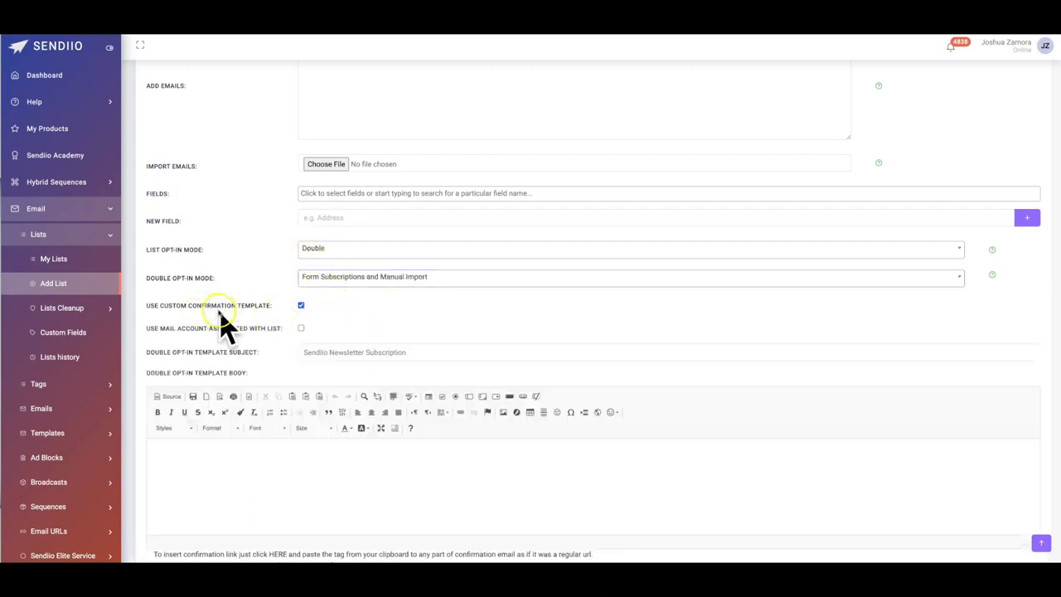
{"action": "scroll", "coordinate": [225, 315], "scroll_direction": "down", "scroll_amount": 1}
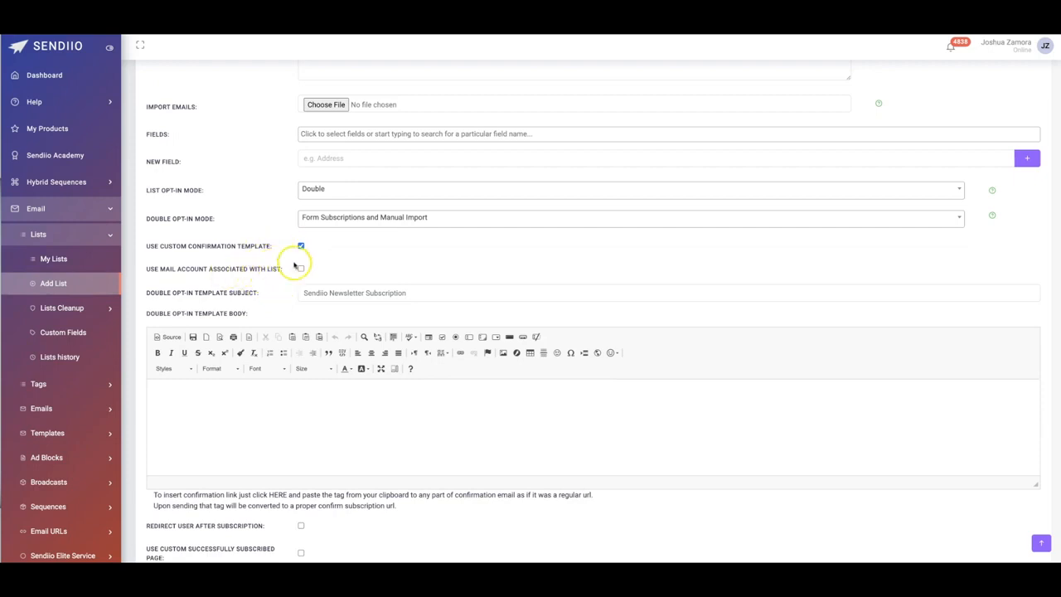
{"action": "scroll", "coordinate": [290, 280], "scroll_direction": "down", "scroll_amount": 3}
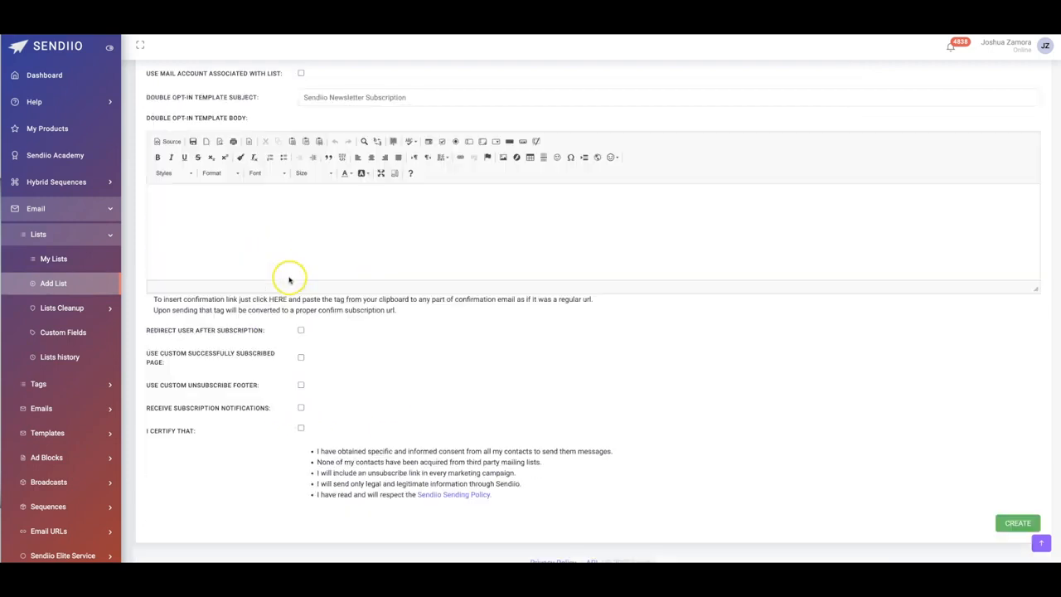
- Accept the contact consent certification and use the custom unsubscribe footer "Main Unsub"
{"action": "left_click", "coordinate": [301, 428]}
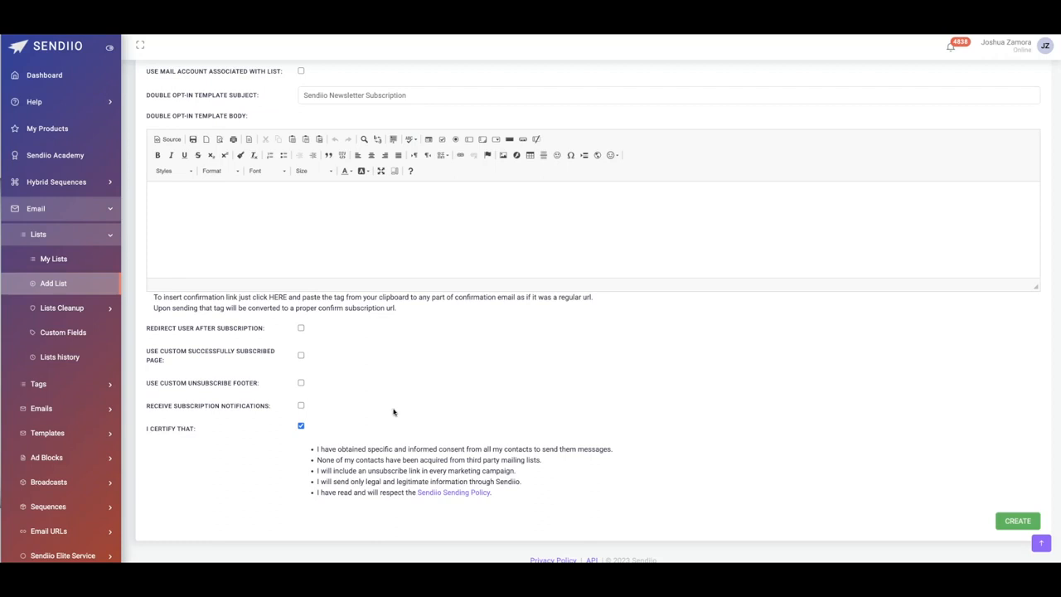
{"action": "left_click", "coordinate": [299, 383]}
{"action": "left_click", "coordinate": [323, 406]}
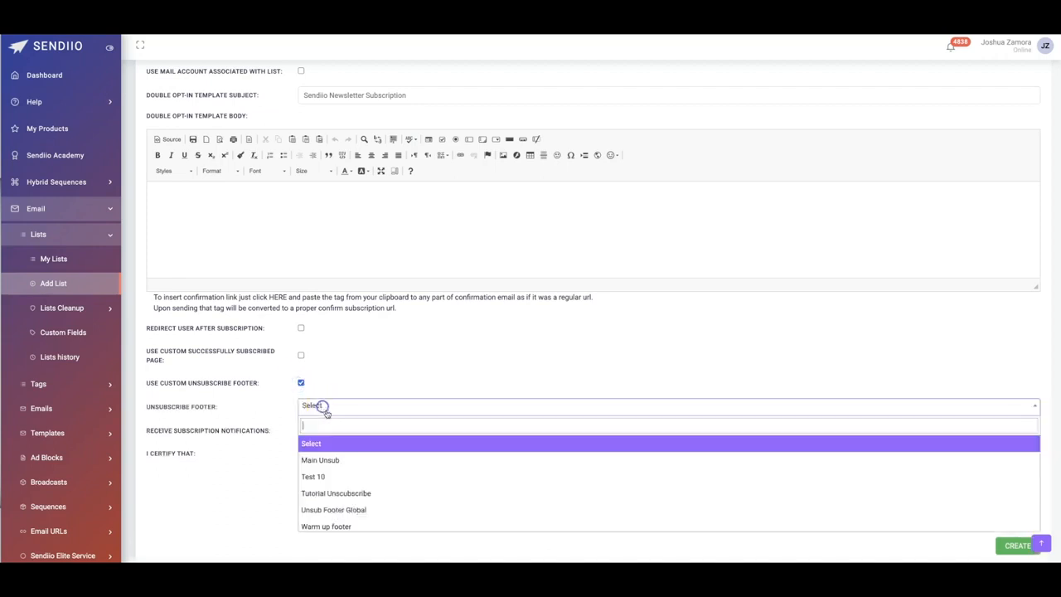
{"action": "left_click", "coordinate": [332, 459]}
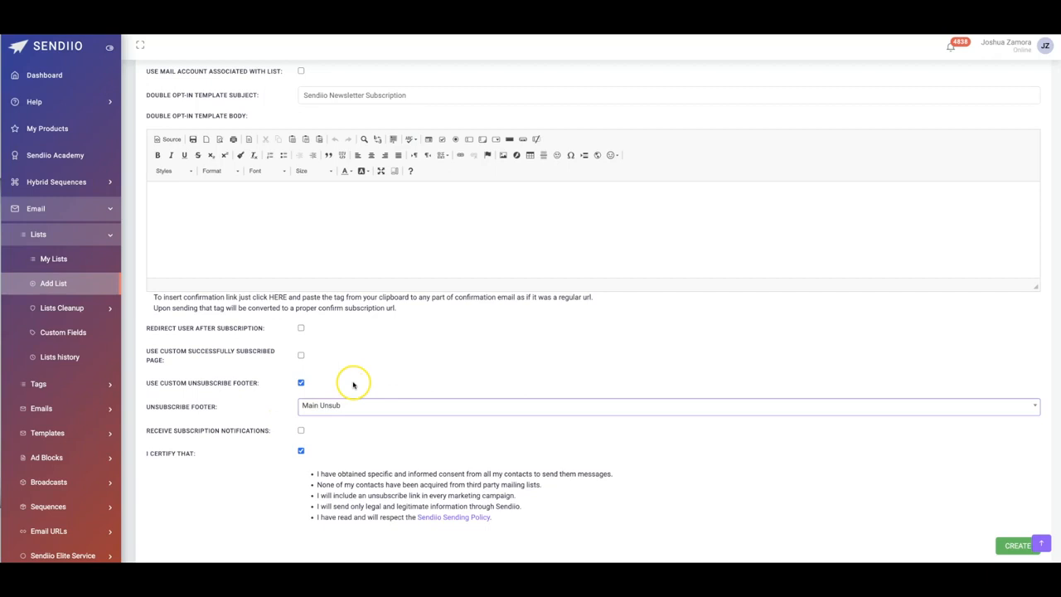
- Create the email list with the configured settings
{"action": "scroll", "coordinate": [798, 424], "scroll_direction": "down", "scroll_amount": 1}
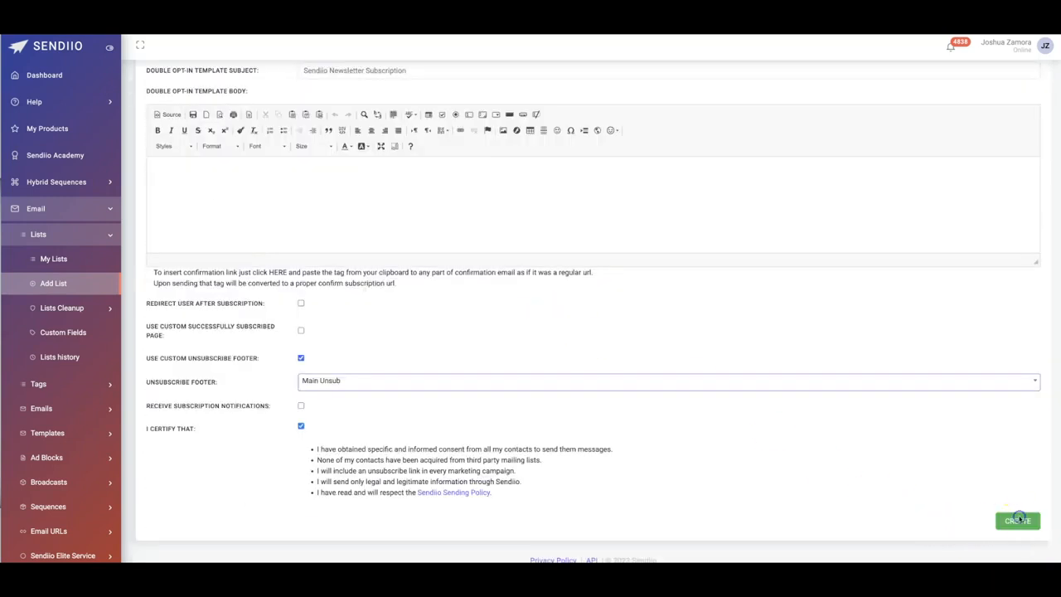
{"action": "left_click", "coordinate": [1015, 521]}
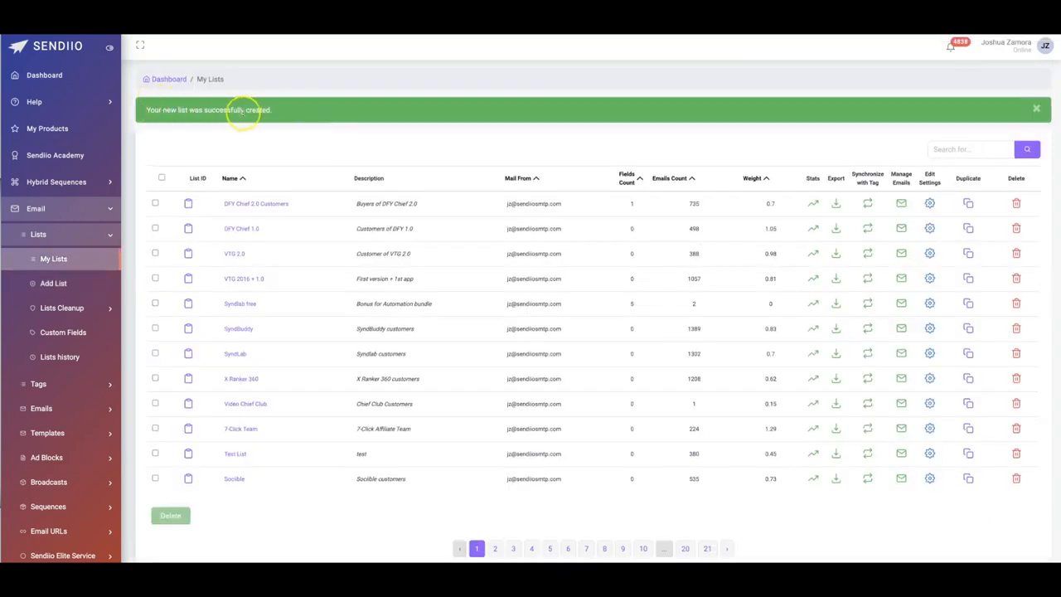
- Start a new email broadcast from the last saved draft
{"action": "left_click", "coordinate": [71, 486]}
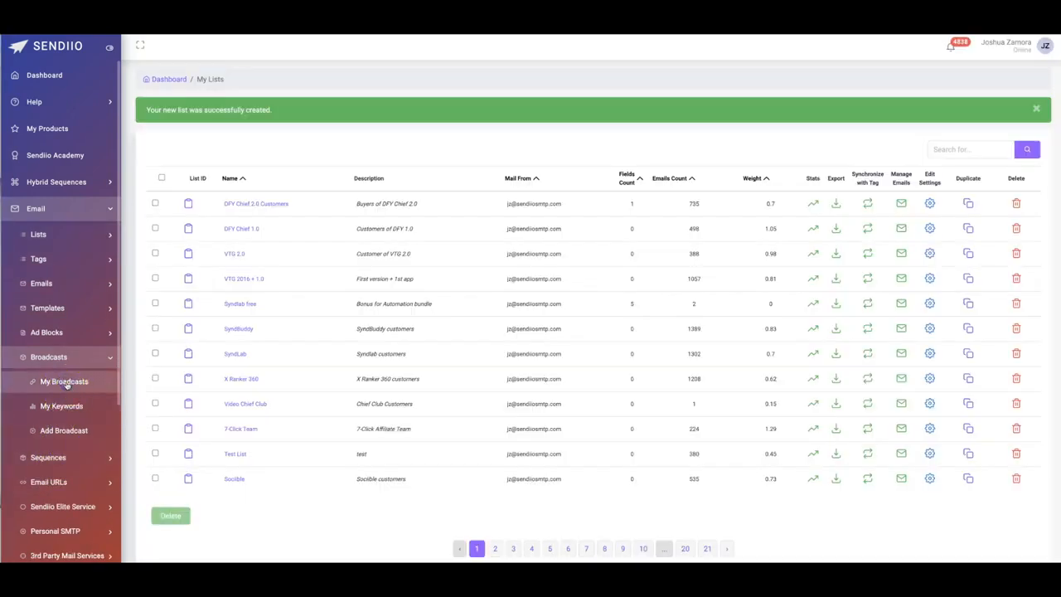
{"action": "left_click", "coordinate": [64, 431]}
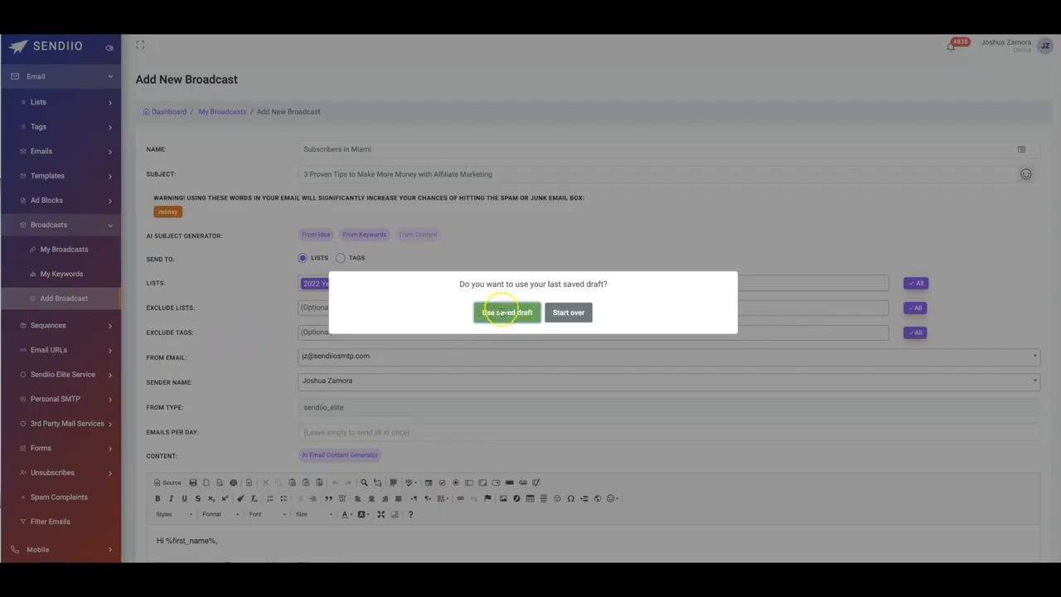
{"action": "left_click", "coordinate": [503, 313]}
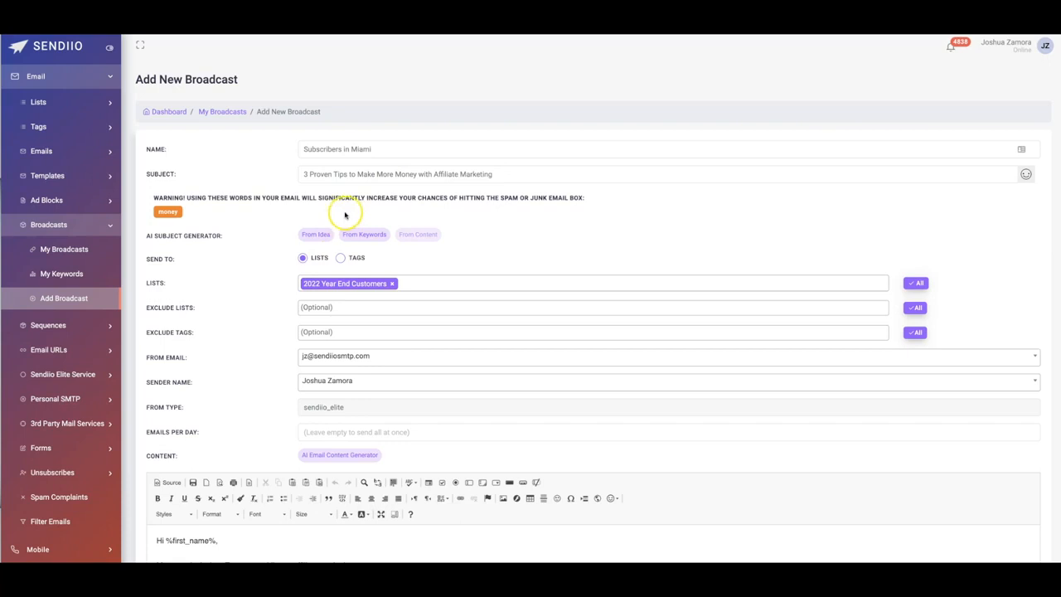
- Change "Money" to "M0ney" in the broadcast subject and add the Live Demo list to the recipients
{"action": "left_click", "coordinate": [404, 175]}
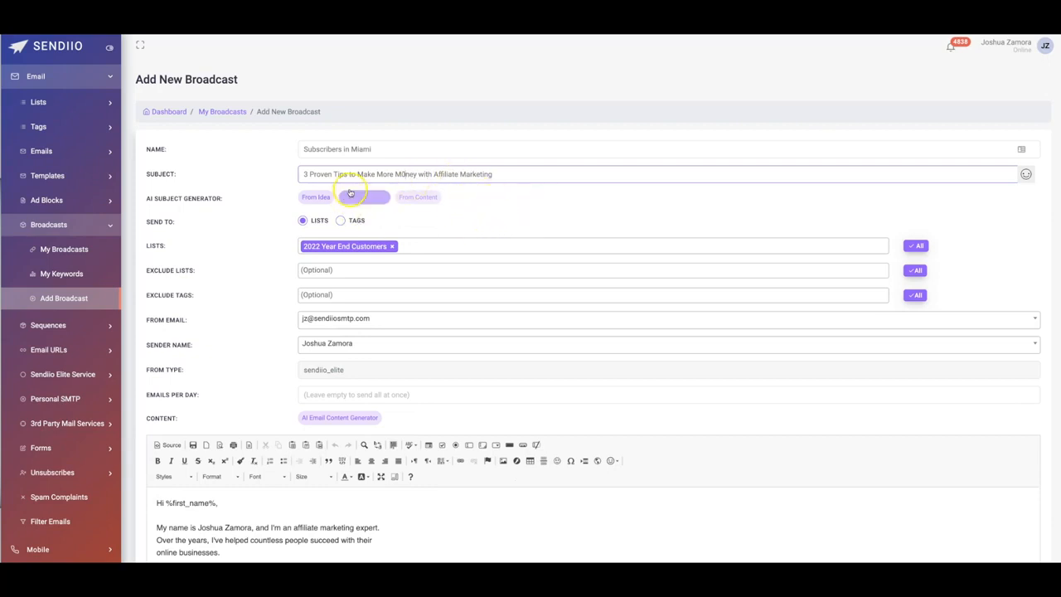
{"action": "left_click", "coordinate": [425, 247]}
{"action": "type", "text": "Live"}
{"action": "key", "text": "Return"}
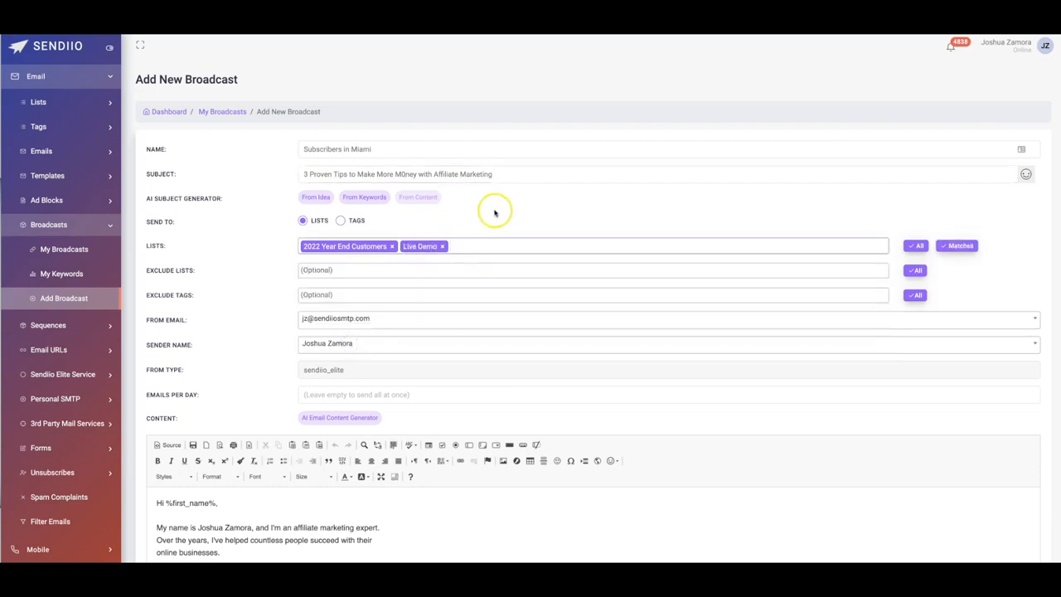
- Review the broadcast's exclusion, sender, content and template settings and the available ad blocks, keeping Stoodaio Ad Block
{"action": "scroll", "coordinate": [241, 258], "scroll_direction": "down", "scroll_amount": 1}
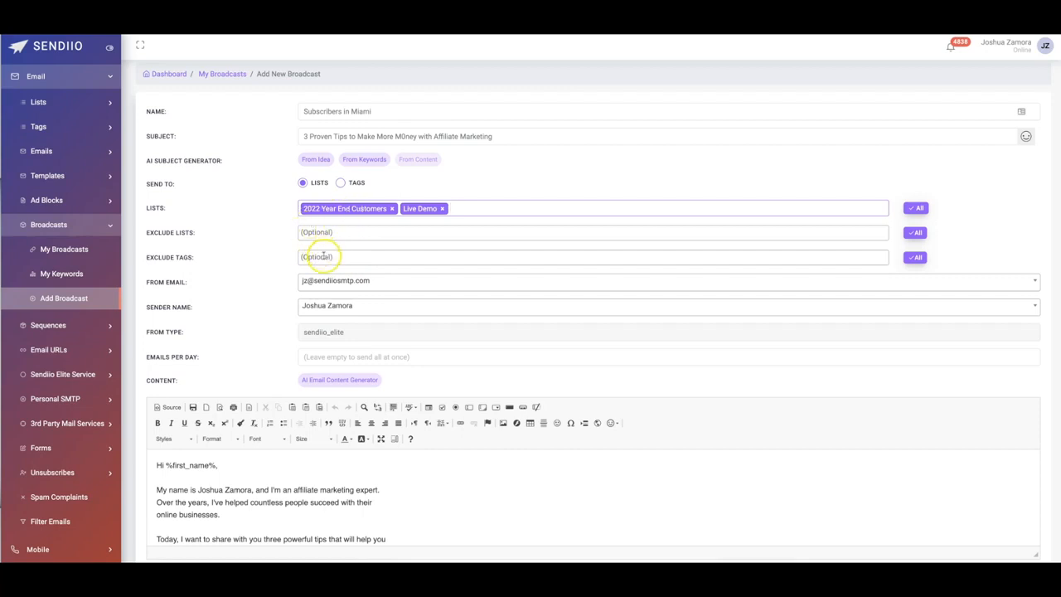
{"action": "left_click", "coordinate": [271, 256]}
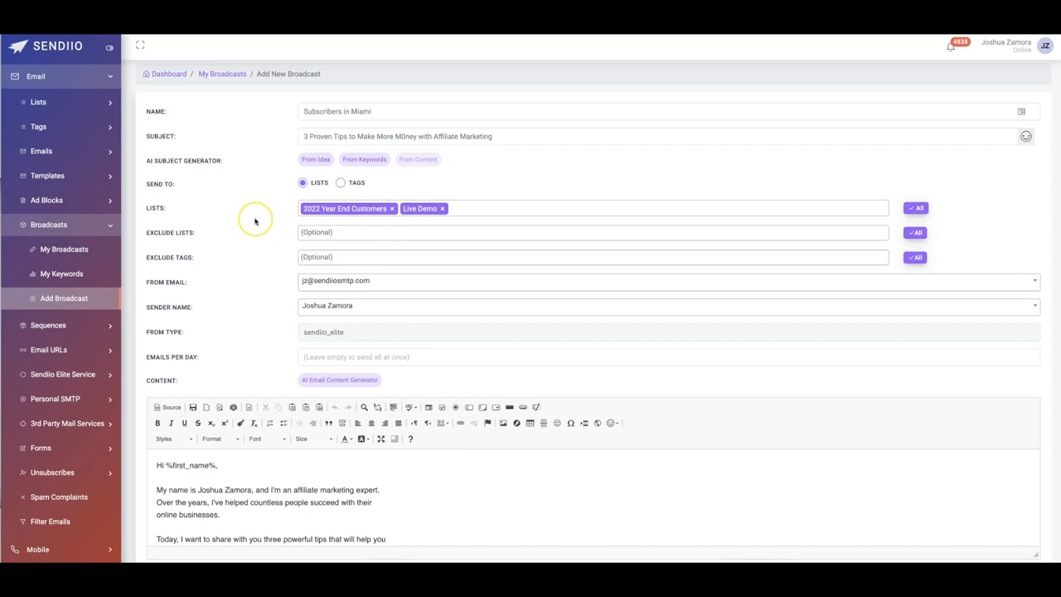
{"action": "scroll", "coordinate": [386, 259], "scroll_direction": "down", "scroll_amount": 1}
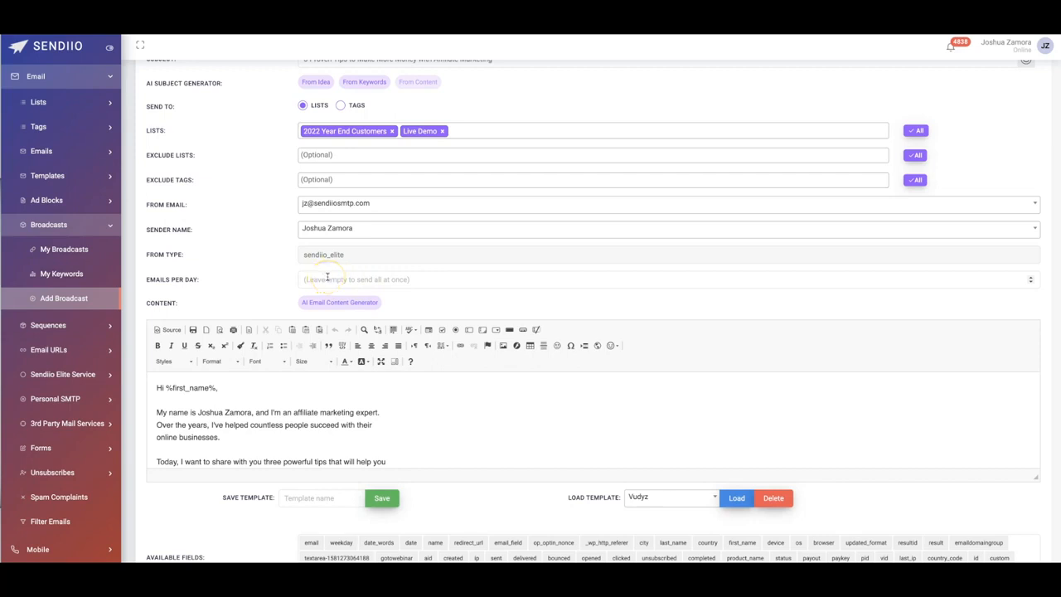
{"action": "scroll", "coordinate": [267, 263], "scroll_direction": "down", "scroll_amount": 3}
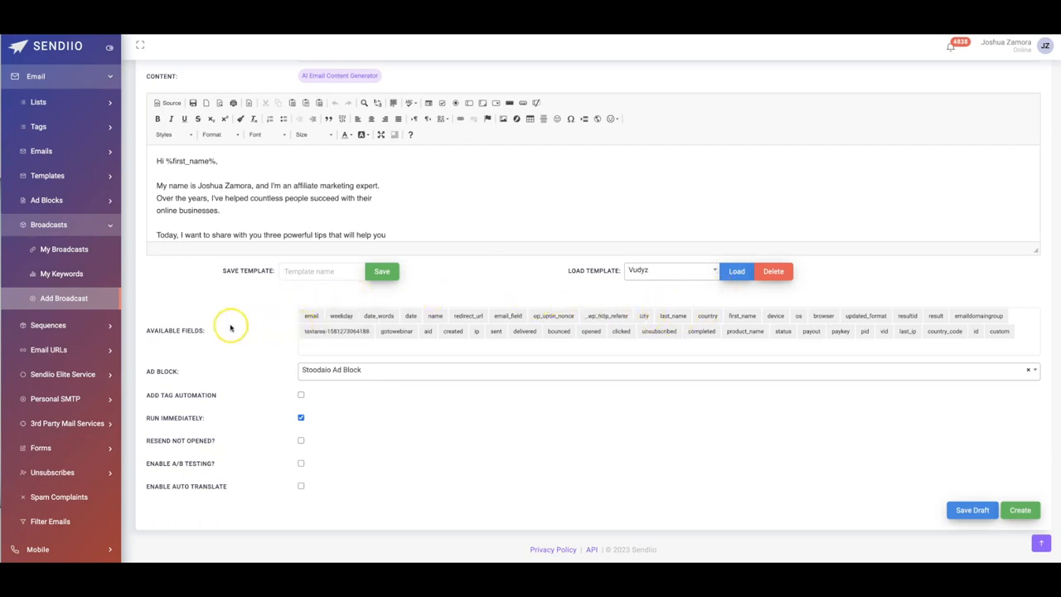
{"action": "left_click", "coordinate": [354, 374]}
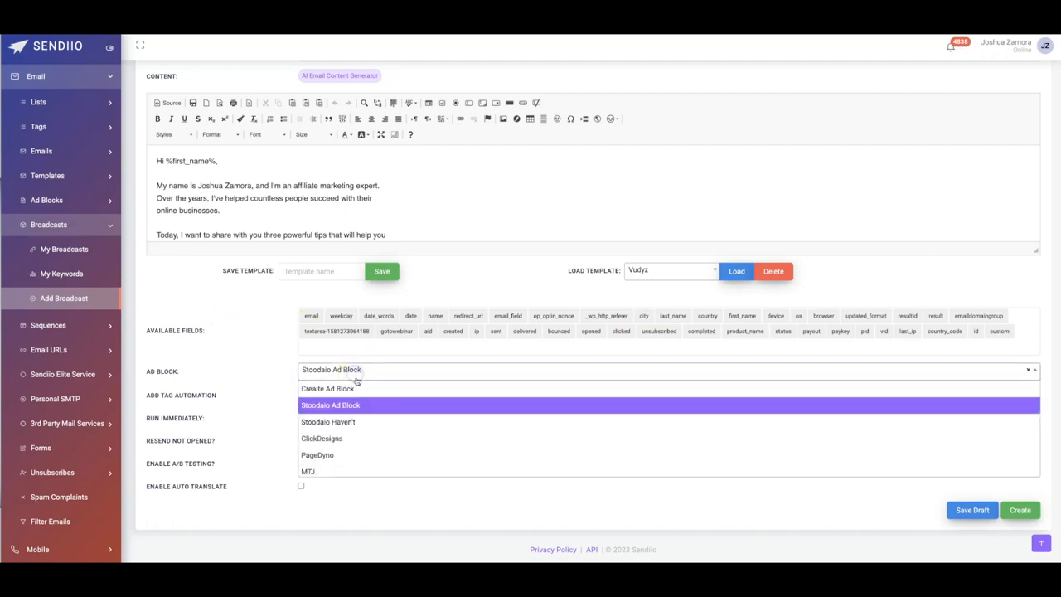
{"action": "left_click", "coordinate": [267, 348]}
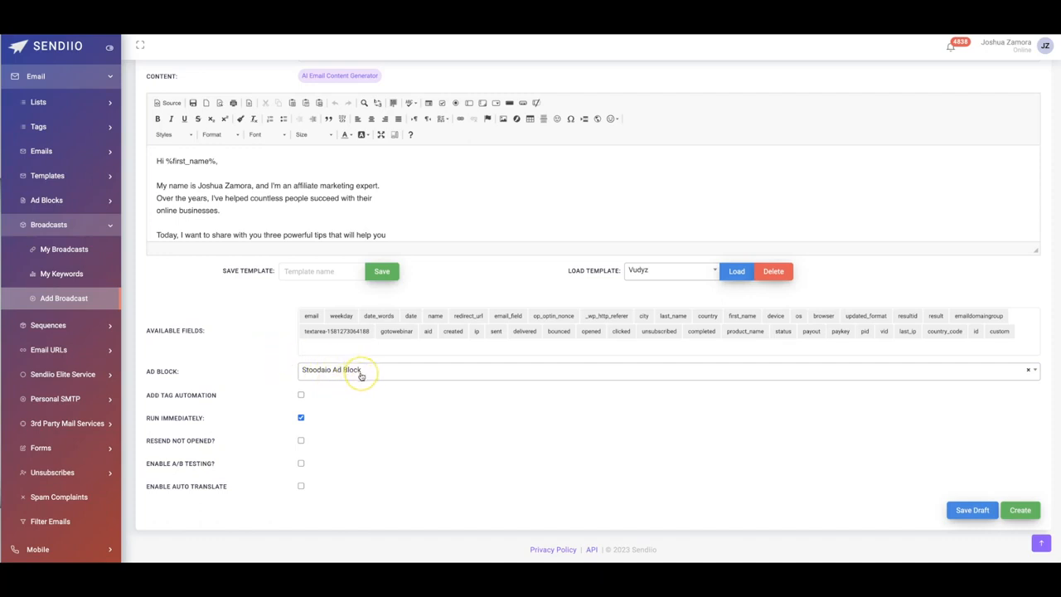
- Enable tag automation and resending to subscribers who have not opened the broadcast
{"action": "left_click", "coordinate": [300, 395]}
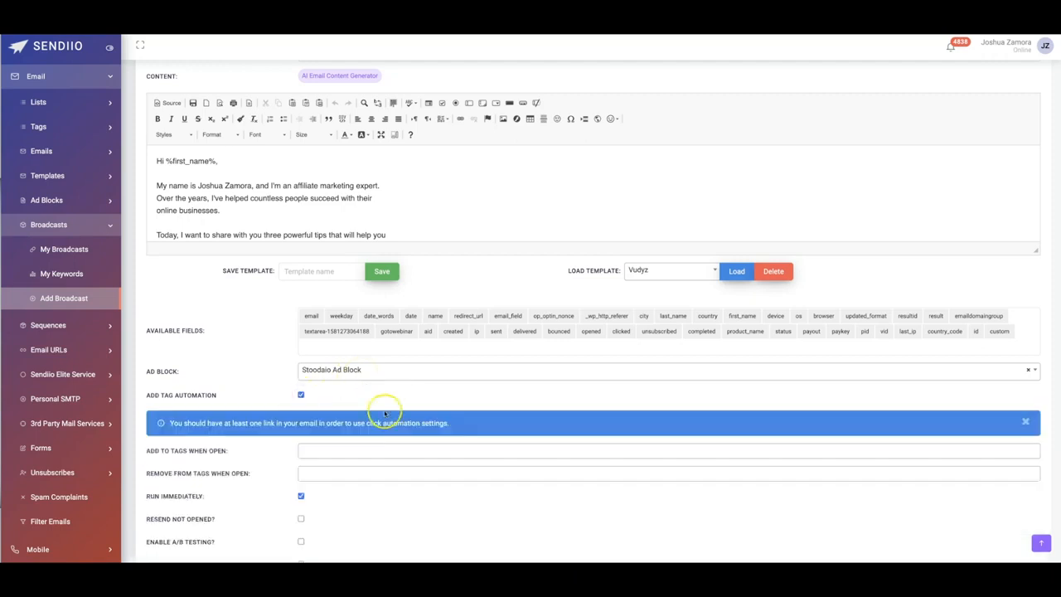
{"action": "scroll", "coordinate": [379, 409], "scroll_direction": "down", "scroll_amount": 1}
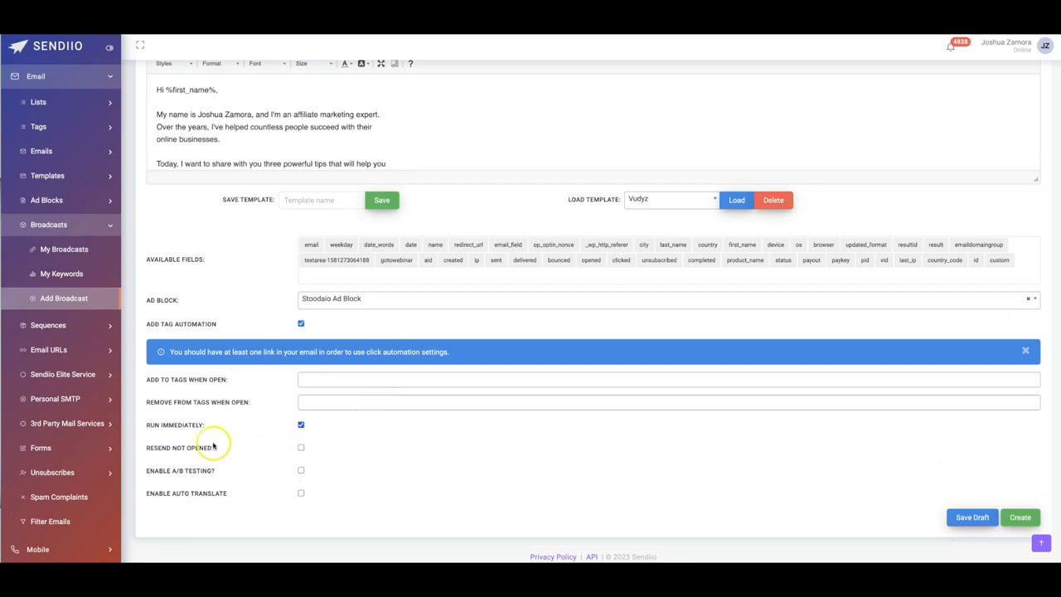
{"action": "left_click", "coordinate": [301, 448]}
{"action": "scroll", "coordinate": [315, 427], "scroll_direction": "down", "scroll_amount": 2}
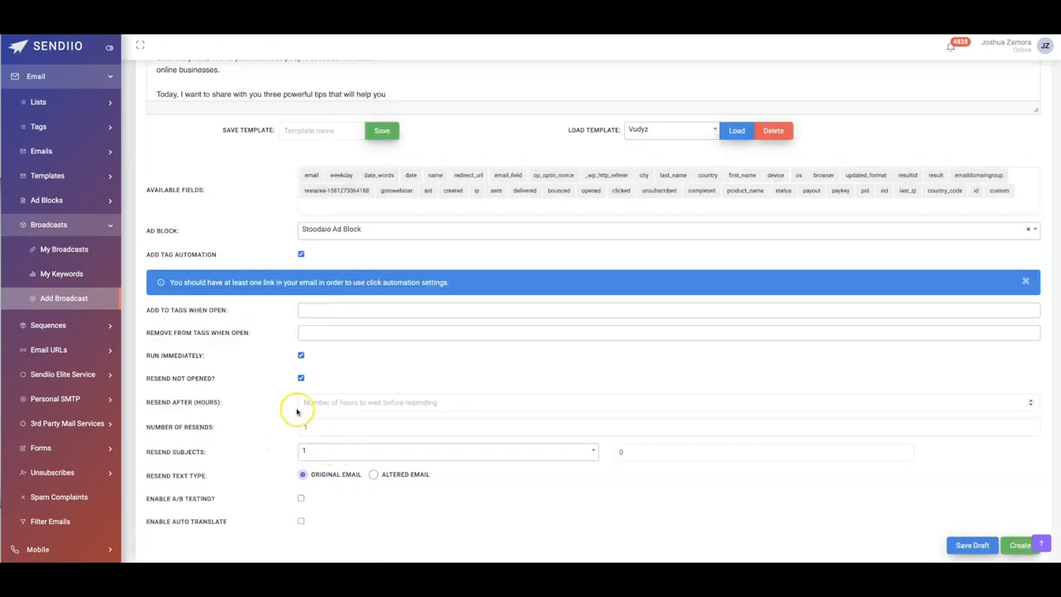
{"action": "scroll", "coordinate": [373, 423], "scroll_direction": "down", "scroll_amount": 1}
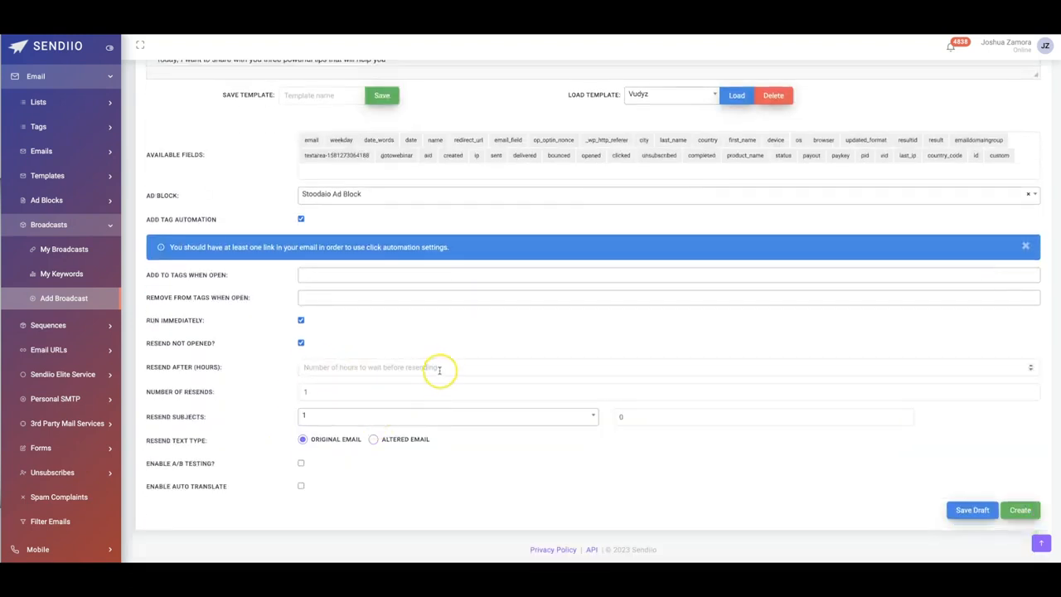
- Enable auto translate for the broadcast and look through the available translation languages without choosing one
{"action": "scroll", "coordinate": [443, 366], "scroll_direction": "up", "scroll_amount": 10}
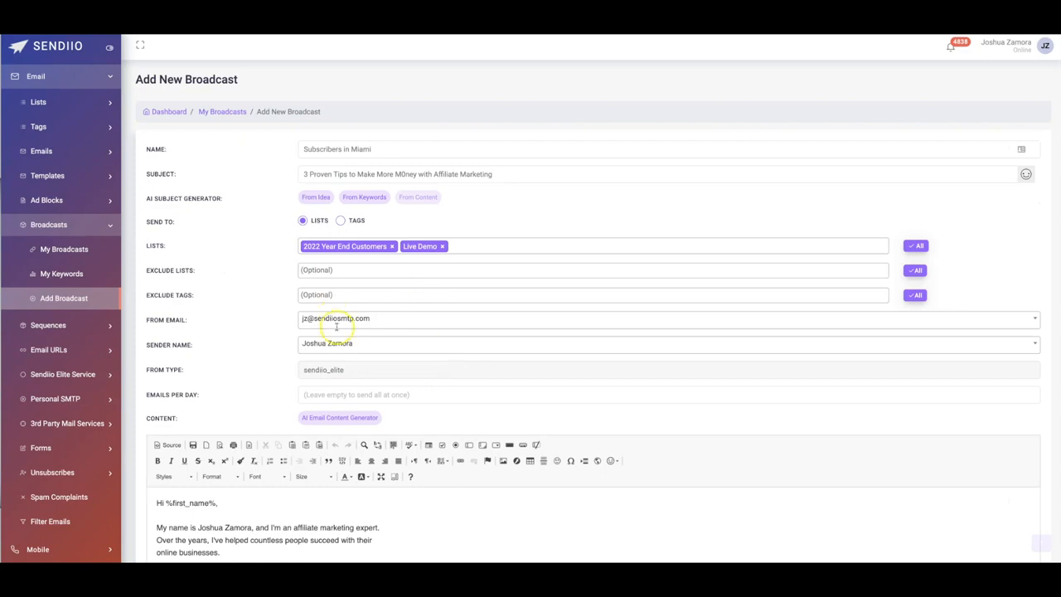
{"action": "scroll", "coordinate": [382, 276], "scroll_direction": "down", "scroll_amount": 10}
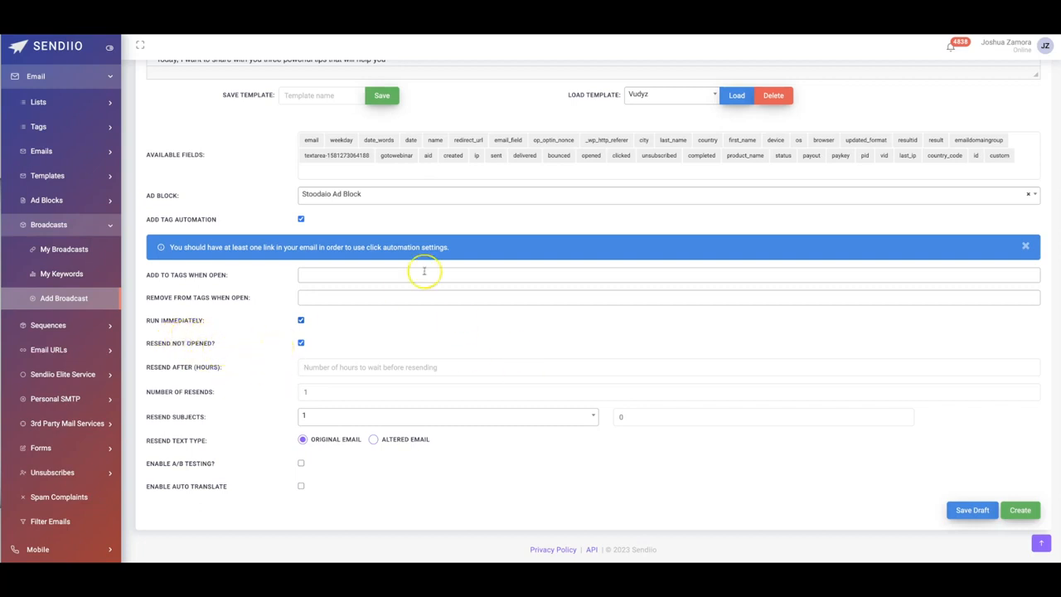
{"action": "scroll", "coordinate": [450, 296], "scroll_direction": "up", "scroll_amount": 4}
{"action": "scroll", "coordinate": [459, 273], "scroll_direction": "up", "scroll_amount": 1}
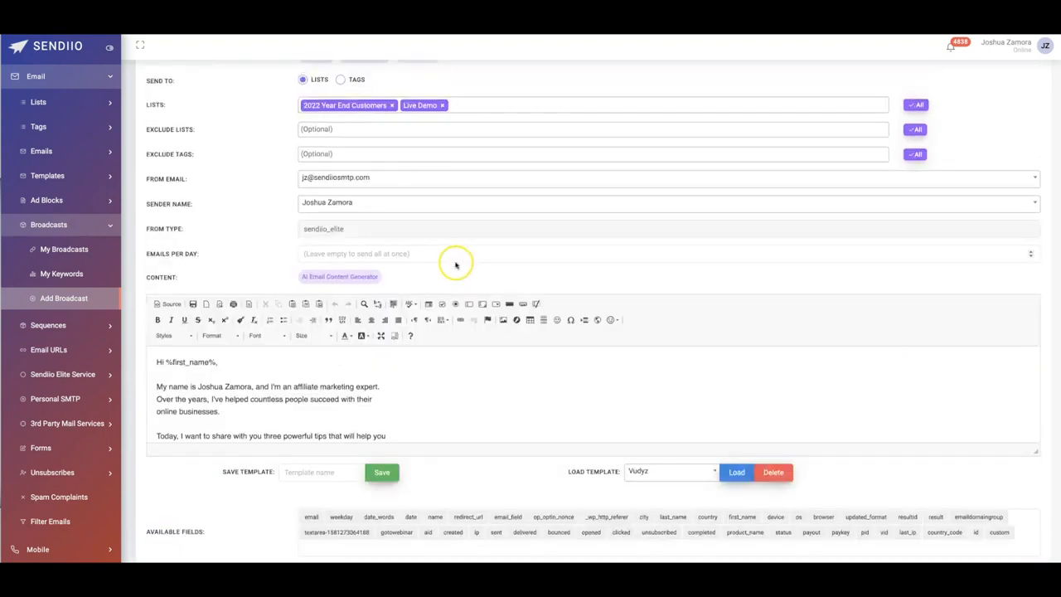
{"action": "scroll", "coordinate": [457, 260], "scroll_direction": "down", "scroll_amount": 5}
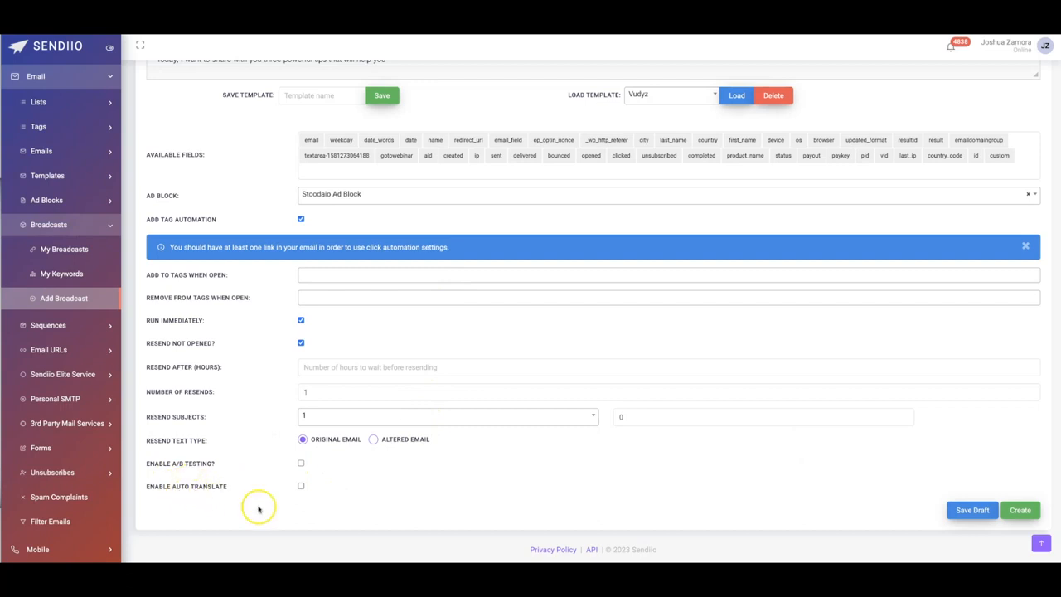
{"action": "left_click", "coordinate": [301, 486]}
{"action": "scroll", "coordinate": [344, 479], "scroll_direction": "down", "scroll_amount": 1}
{"action": "left_click", "coordinate": [348, 486]}
{"action": "scroll", "coordinate": [348, 410], "scroll_direction": "down", "scroll_amount": 2}
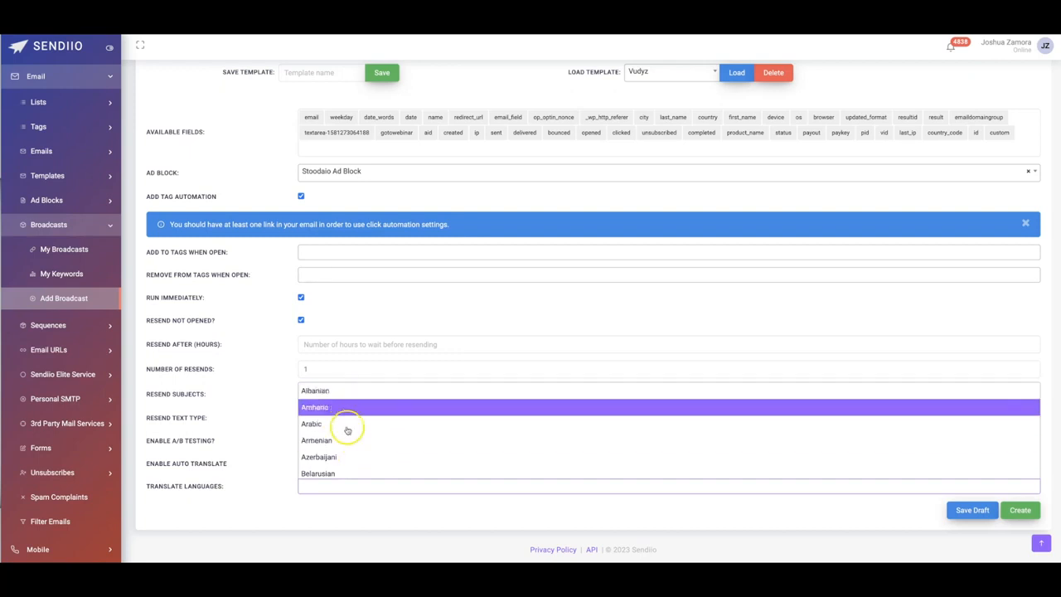
{"action": "left_click", "coordinate": [282, 421]}
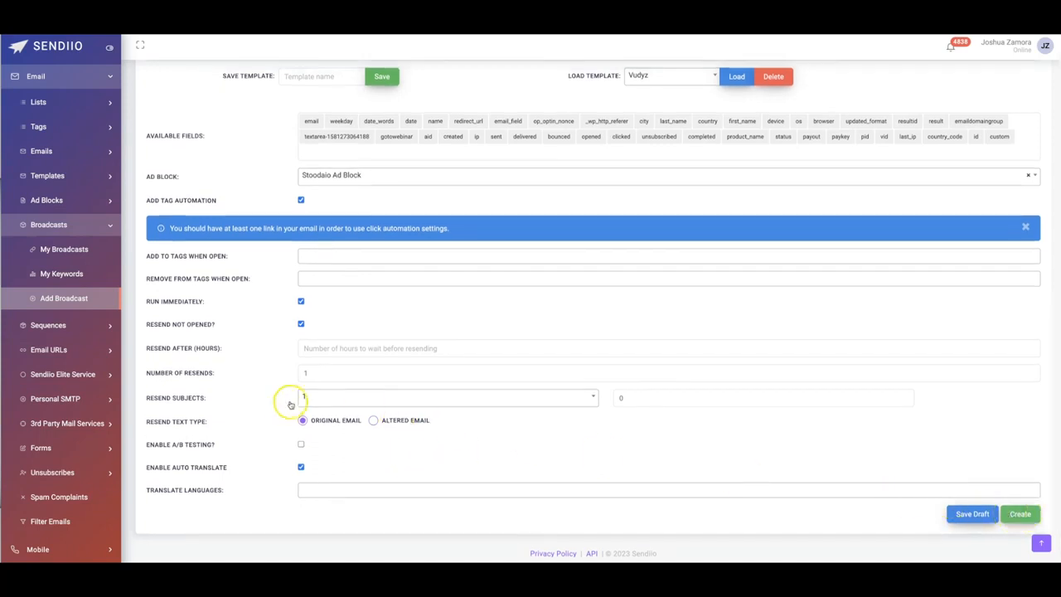
- Turn off immediate sending for the broadcast and review its timezone and start time settings
{"action": "left_click", "coordinate": [301, 302]}
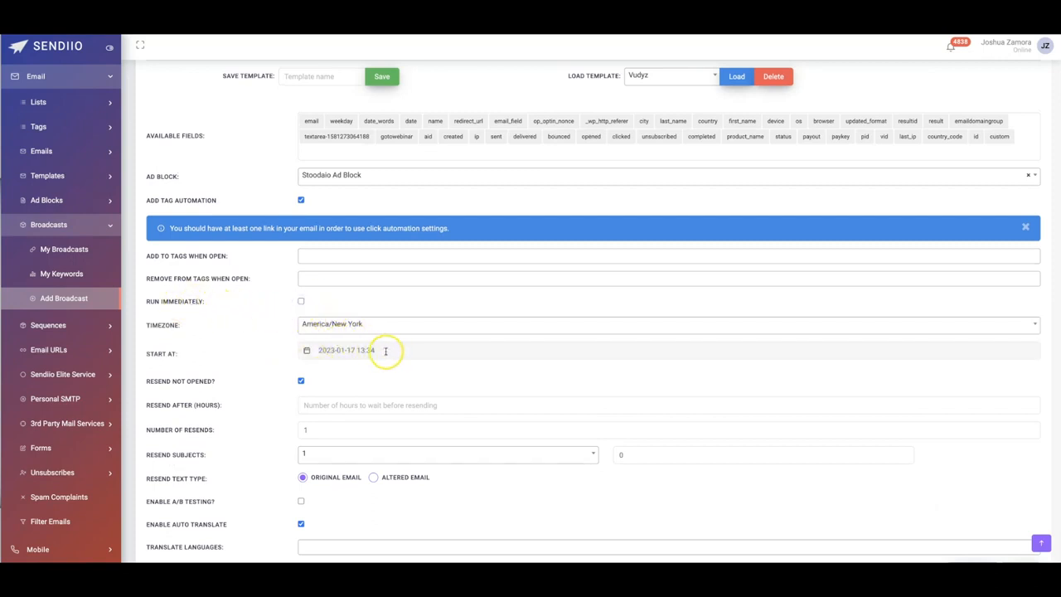
{"action": "scroll", "coordinate": [955, 439], "scroll_direction": "down", "scroll_amount": 2}
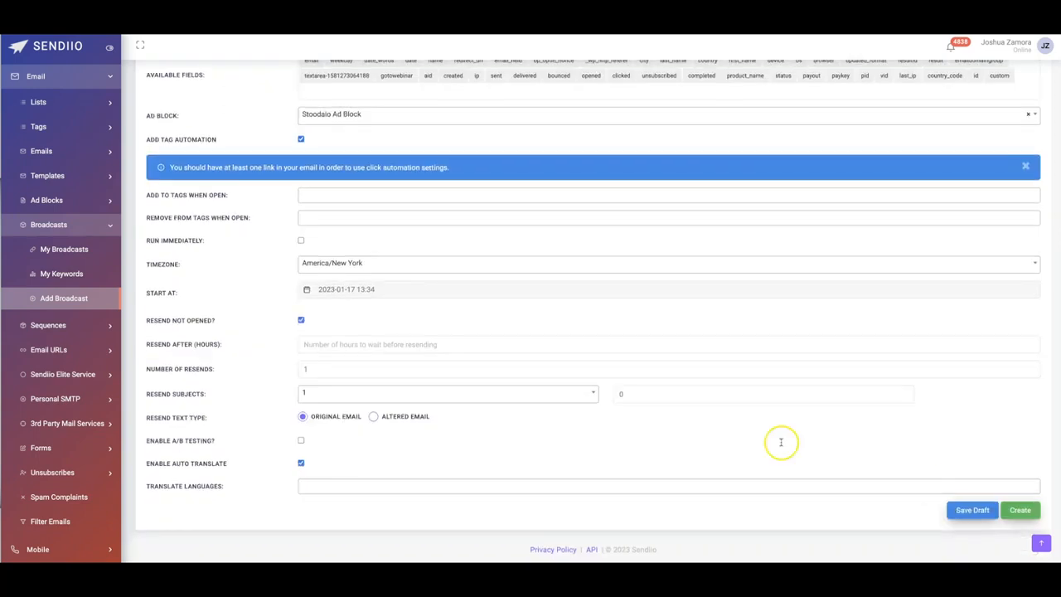
{"action": "scroll", "coordinate": [407, 380], "scroll_direction": "up", "scroll_amount": 3}
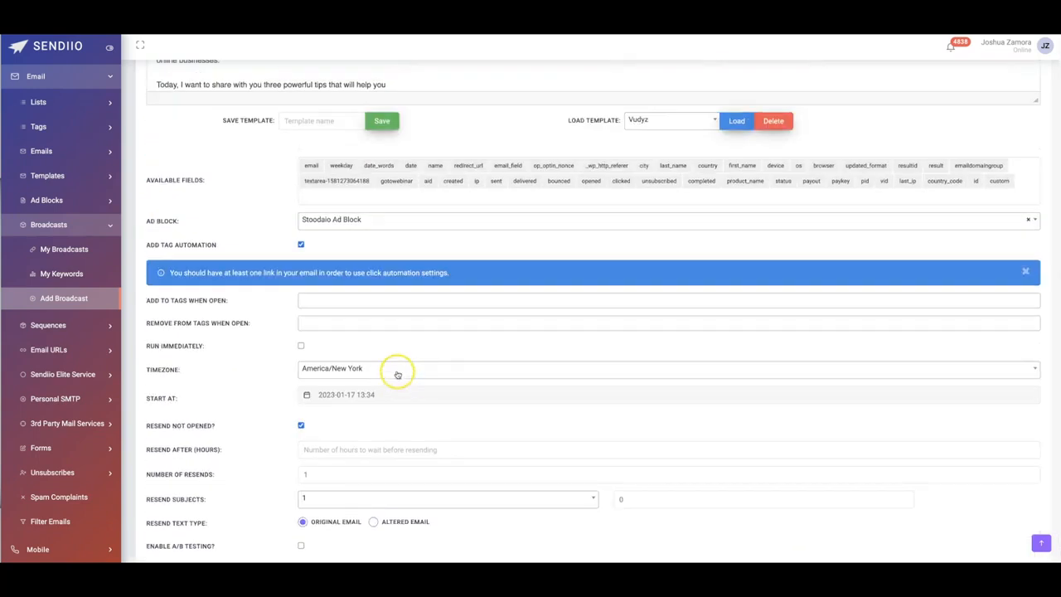
{"action": "scroll", "coordinate": [322, 375], "scroll_direction": "up", "scroll_amount": 1}
{"action": "scroll", "coordinate": [322, 375], "scroll_direction": "up", "scroll_amount": 1}
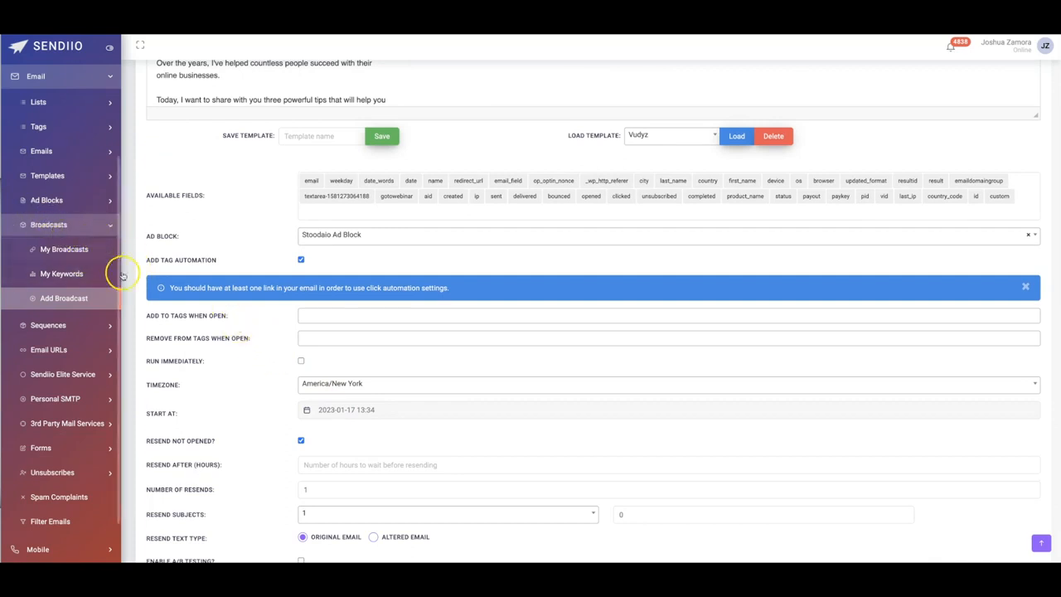
- Look through the Mobile features and expand the mobile Lists options
{"action": "scroll", "coordinate": [66, 403], "scroll_direction": "down", "scroll_amount": 1}
{"action": "scroll", "coordinate": [67, 403], "scroll_direction": "down", "scroll_amount": 1}
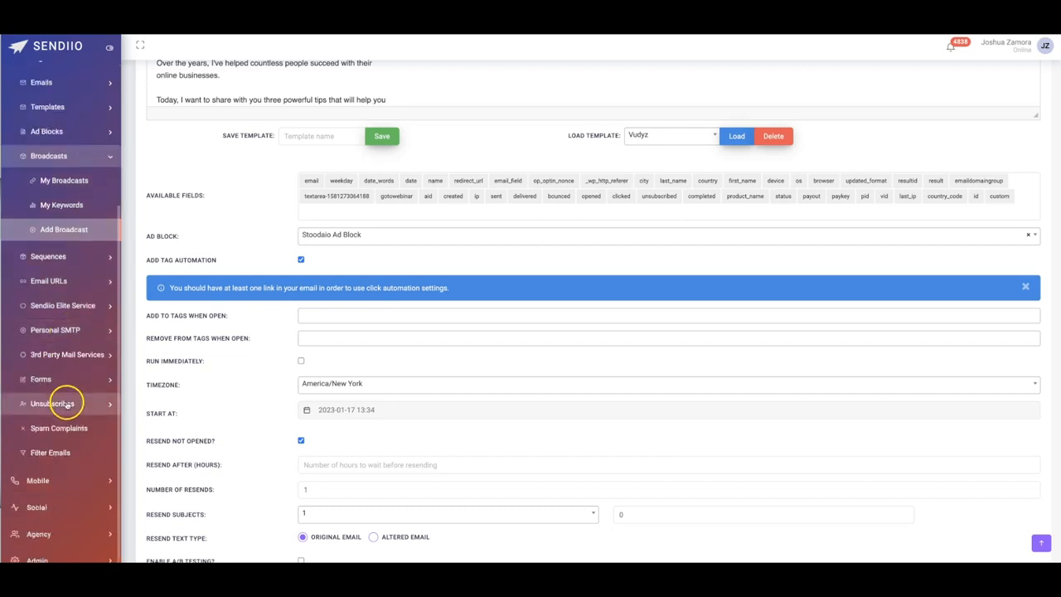
{"action": "left_click", "coordinate": [48, 485]}
{"action": "scroll", "coordinate": [52, 465], "scroll_direction": "down", "scroll_amount": 4}
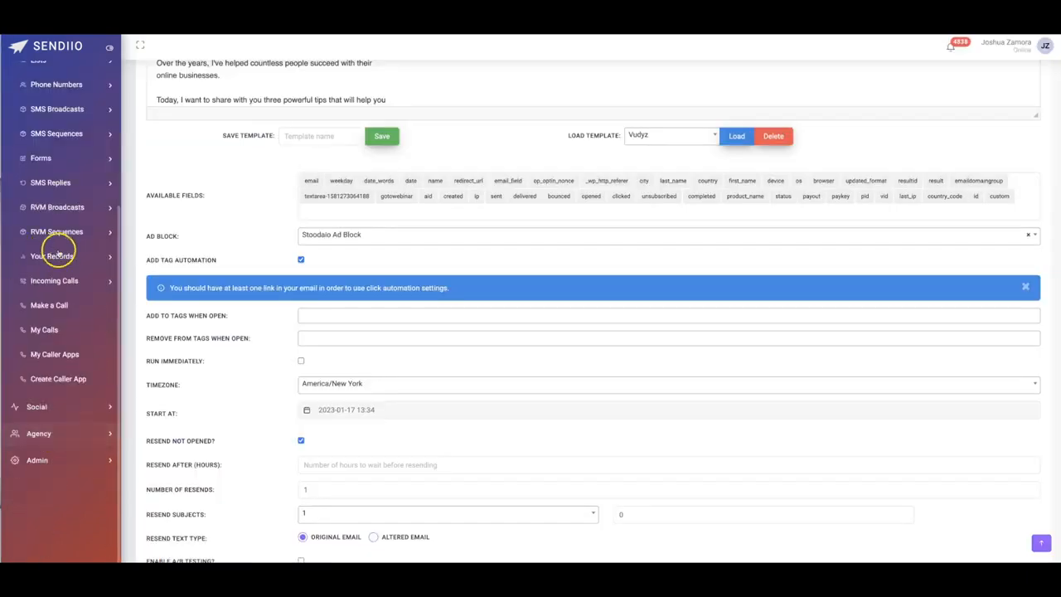
{"action": "scroll", "coordinate": [64, 178], "scroll_direction": "up", "scroll_amount": 4}
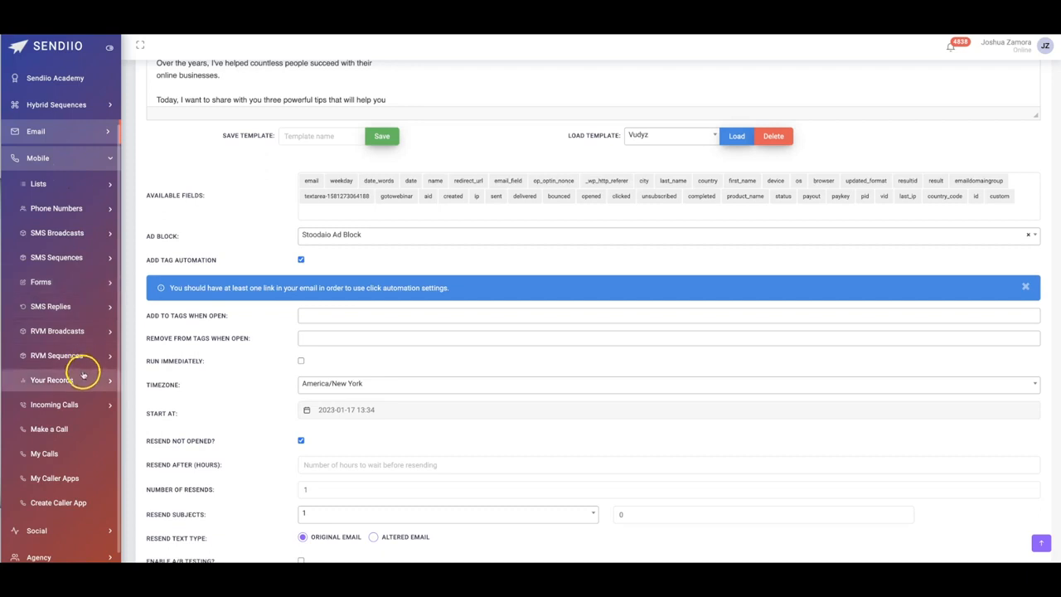
{"action": "left_click", "coordinate": [45, 185]}
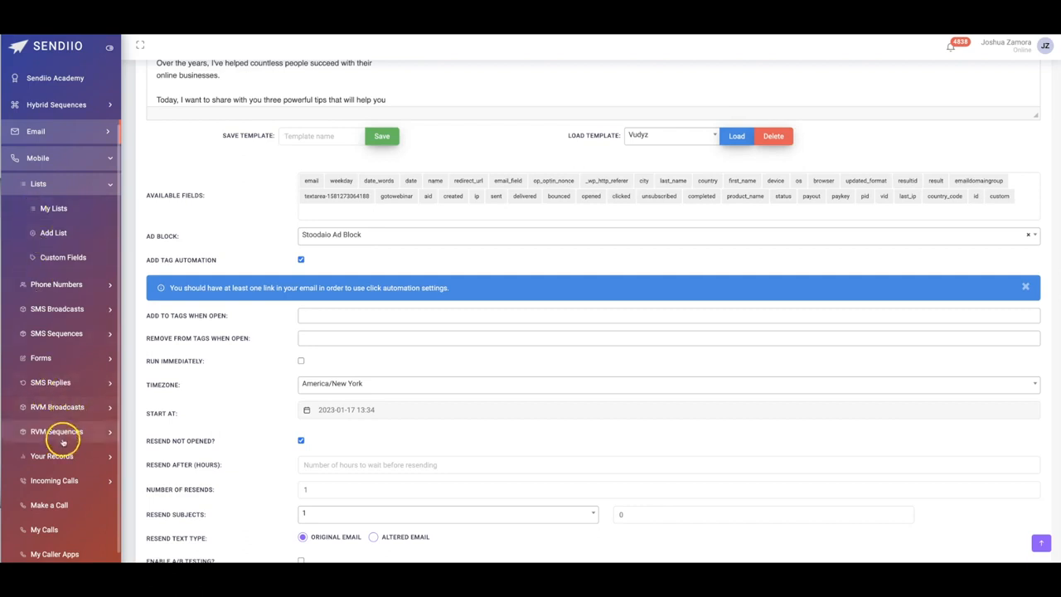
- Look over the remaining Mobile features and expand the SMS Replies options
{"action": "scroll", "coordinate": [51, 398], "scroll_direction": "down", "scroll_amount": 1}
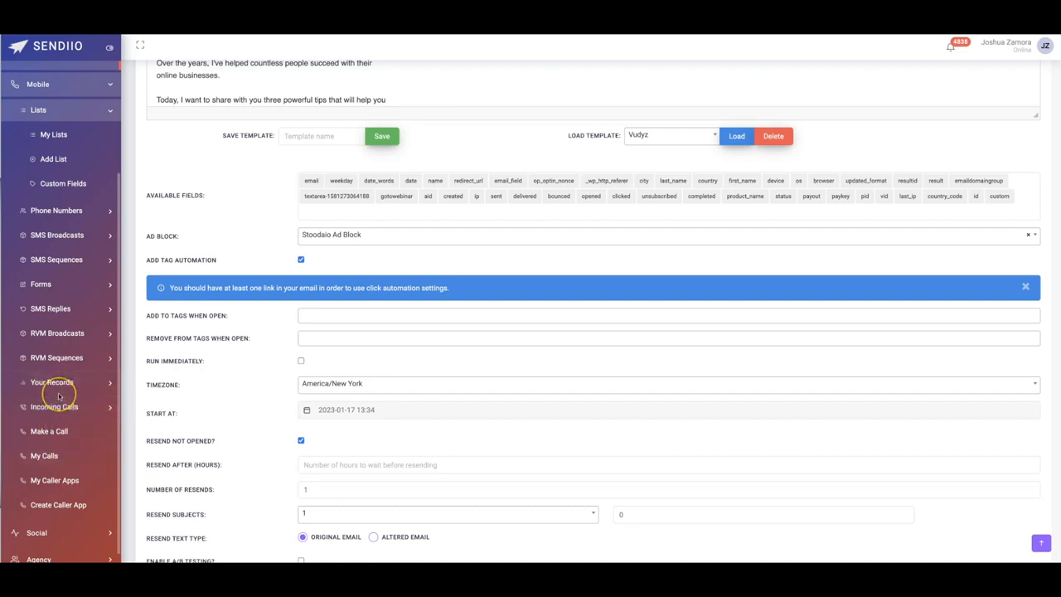
{"action": "scroll", "coordinate": [58, 395], "scroll_direction": "up", "scroll_amount": 2}
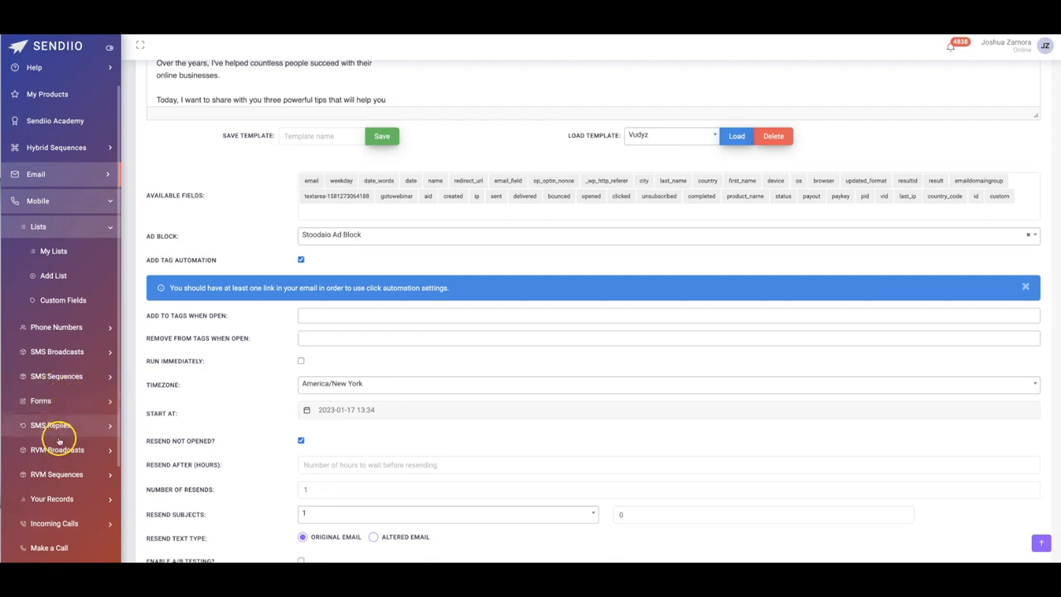
{"action": "left_click", "coordinate": [53, 427]}
{"action": "left_click", "coordinate": [58, 372]}
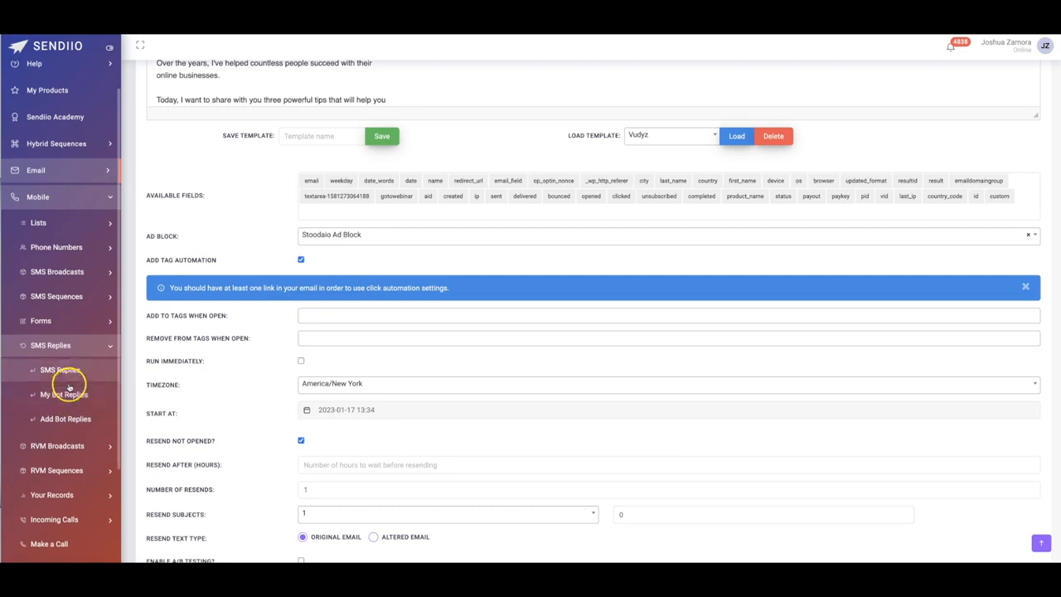
{"action": "scroll", "coordinate": [67, 389], "scroll_direction": "down", "scroll_amount": 3}
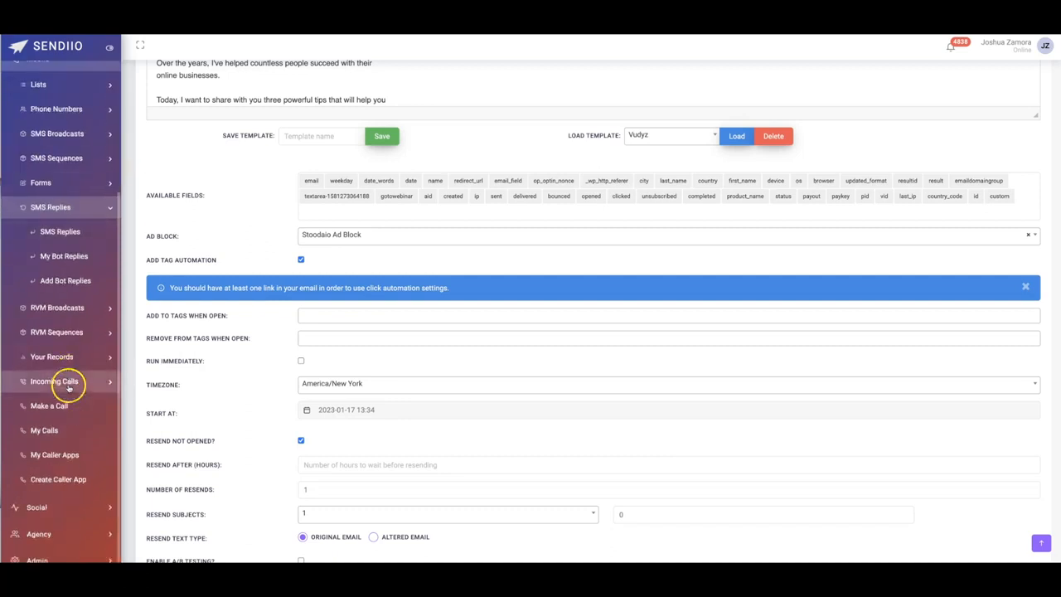
- Look through the Social channels and the Agency options
{"action": "left_click", "coordinate": [46, 513]}
{"action": "scroll", "coordinate": [79, 282], "scroll_direction": "up", "scroll_amount": 2}
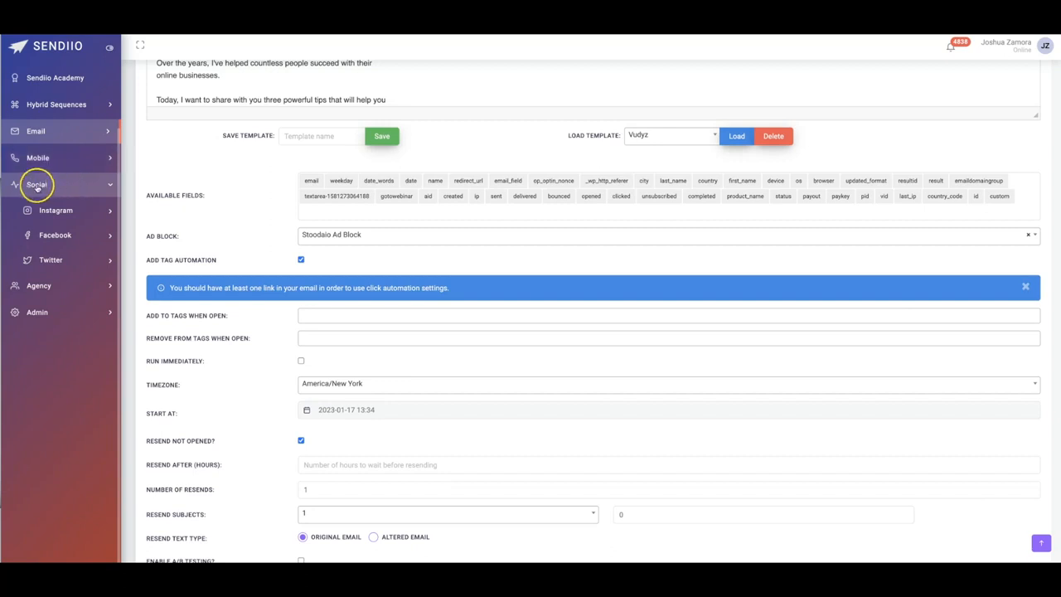
{"action": "left_click", "coordinate": [56, 287]}
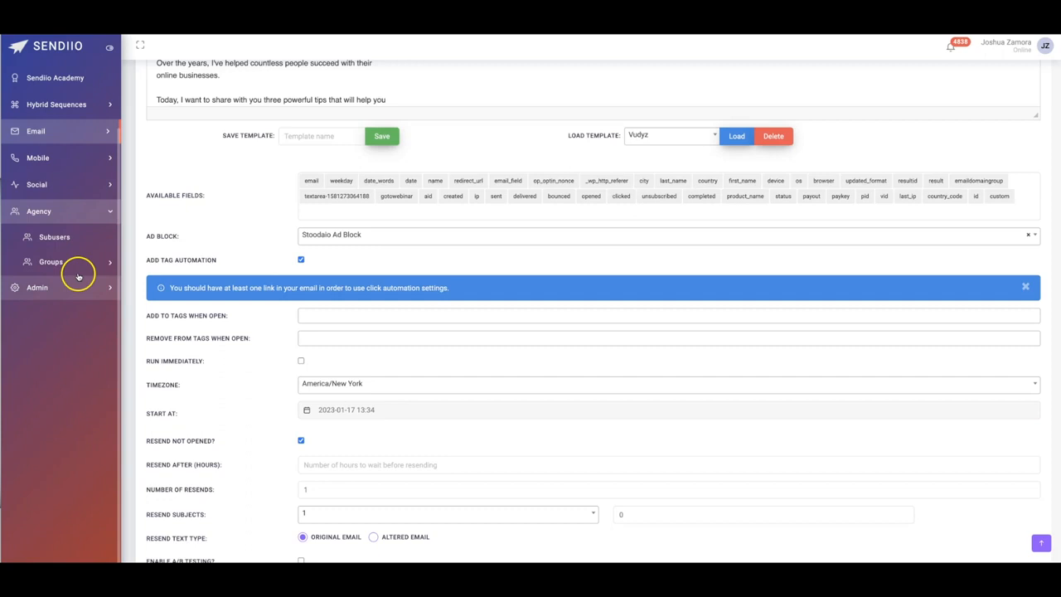